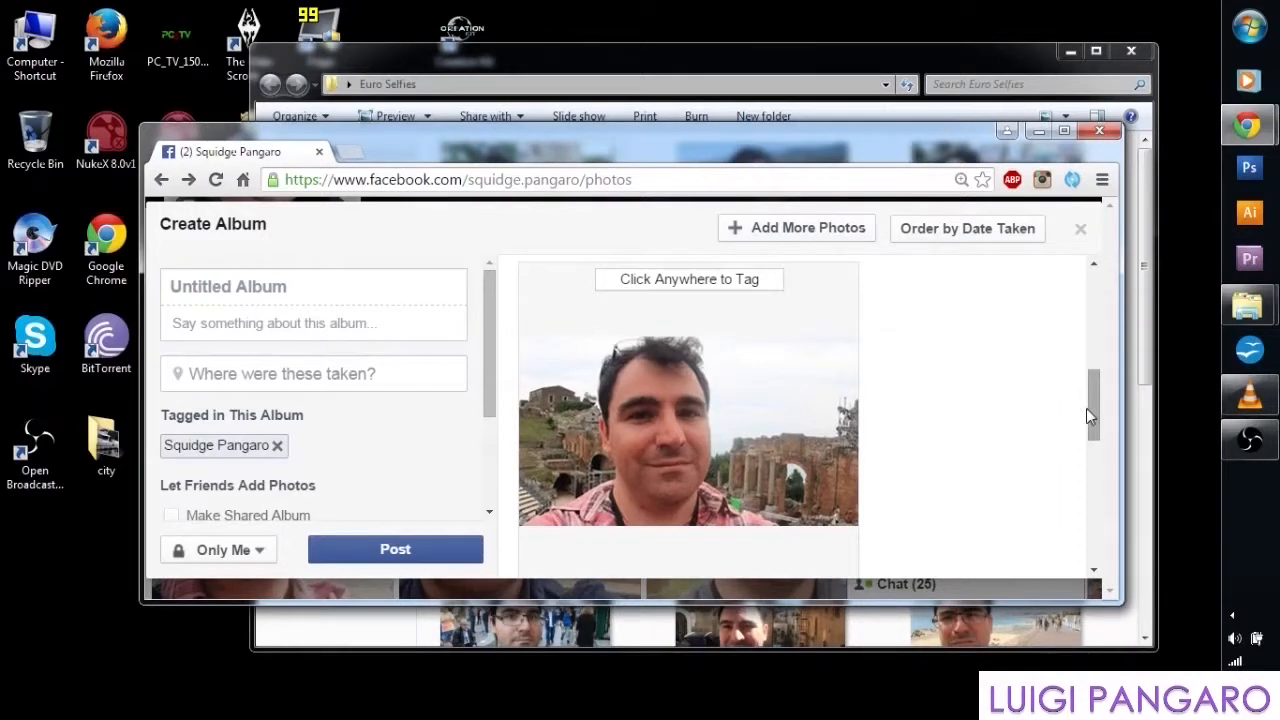
drag(1092, 410, 1095, 432)
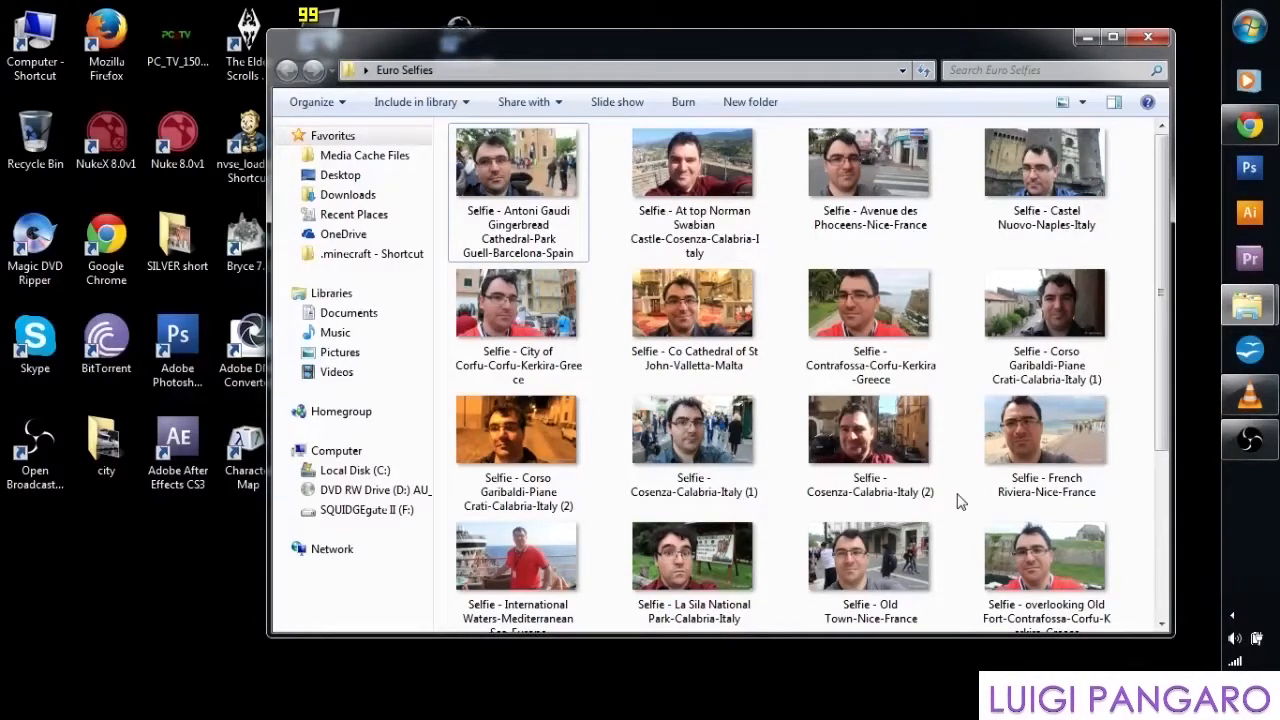
scroll(1046, 180, up, 2)
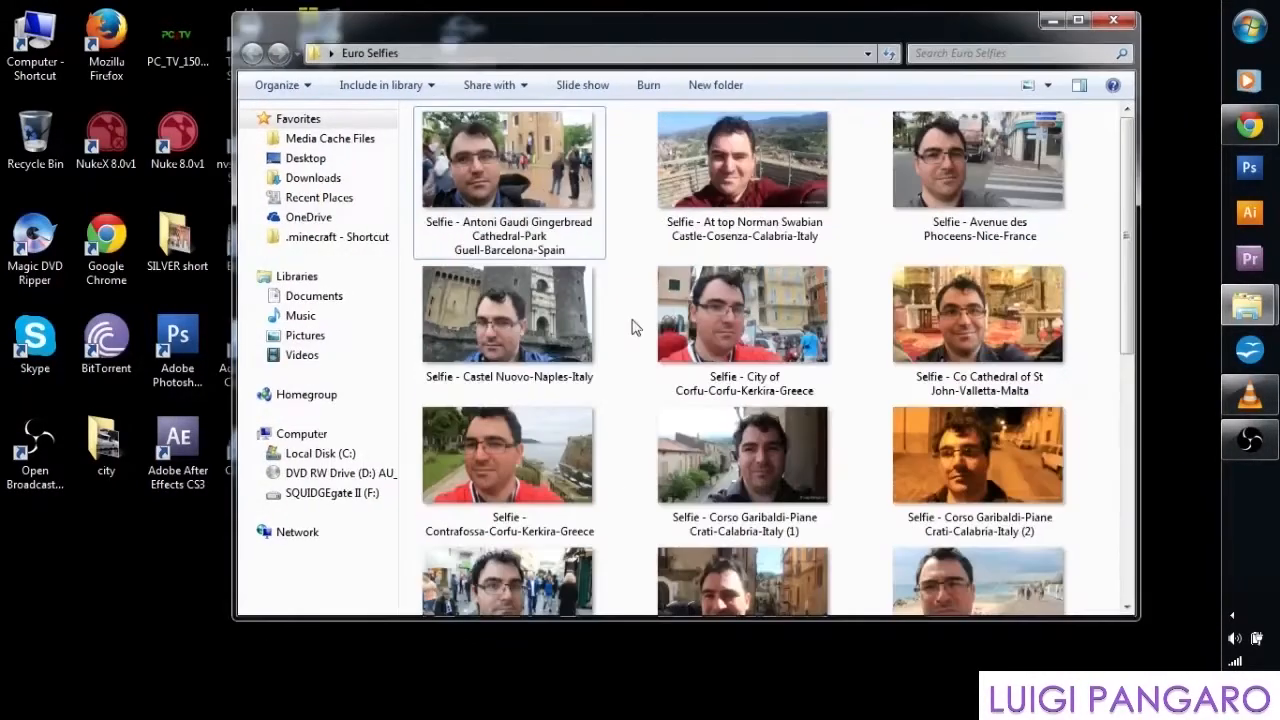
Bring up the Antoni Gaudi selfie's properties and select its file name text.
click(538, 171)
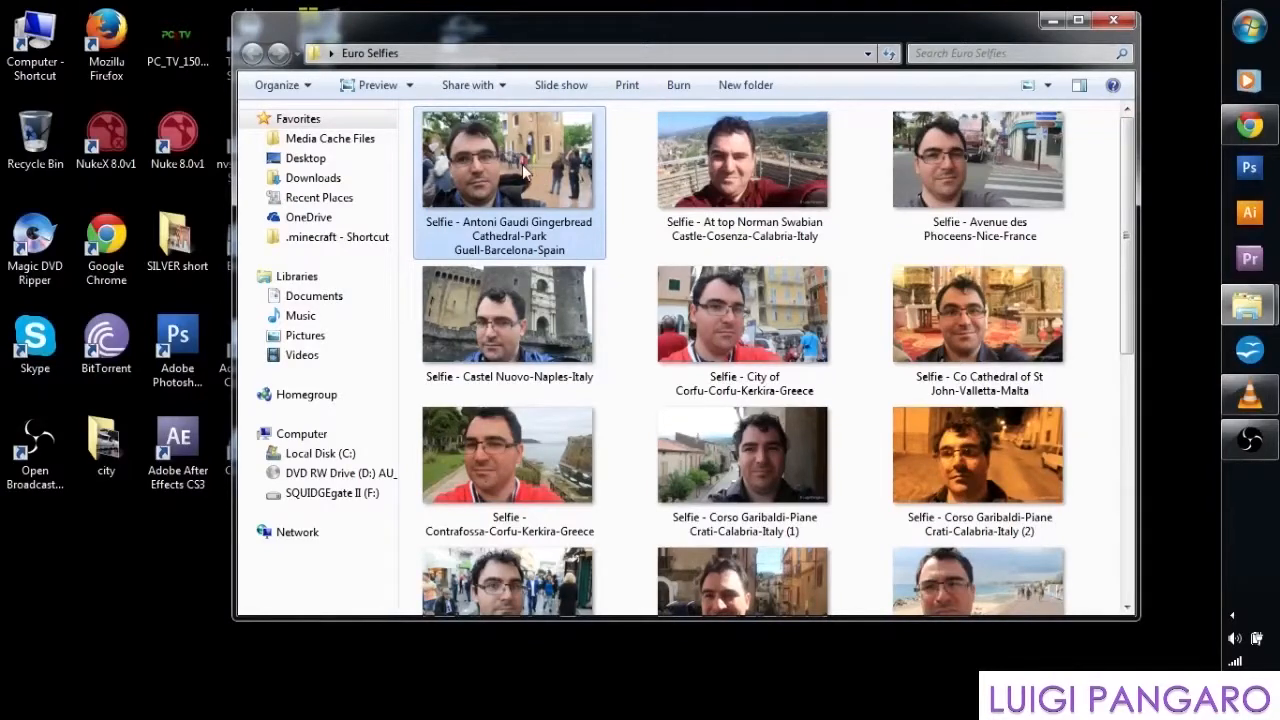
right_click(524, 165)
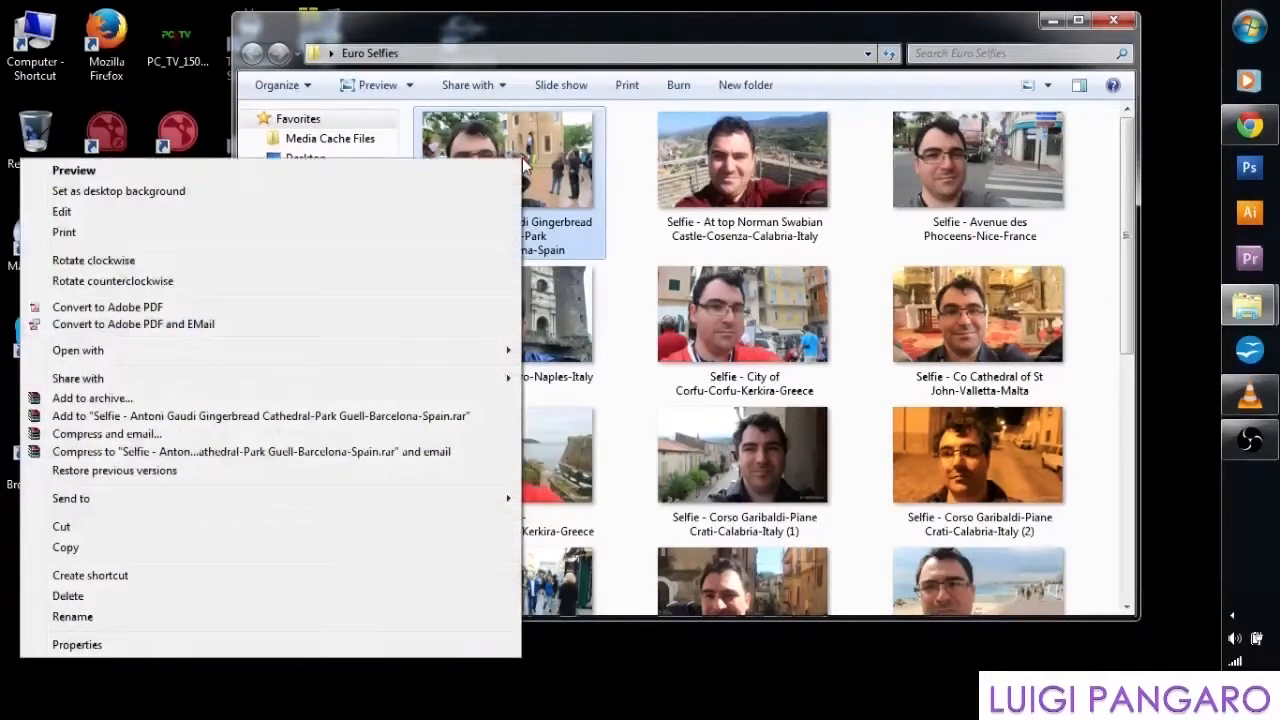
click(77, 644)
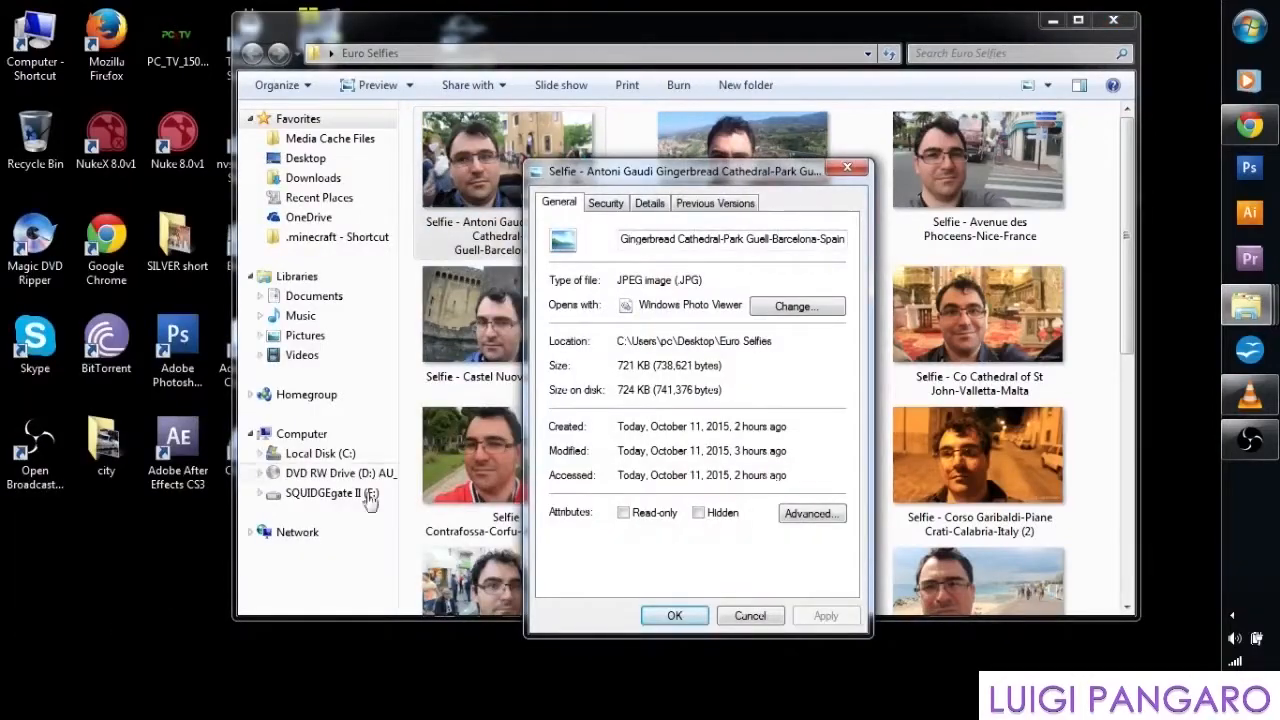
mouse_move(610, 178)
mouse_down()
mouse_move(640, 172)
mouse_move(548, 144)
mouse_up()
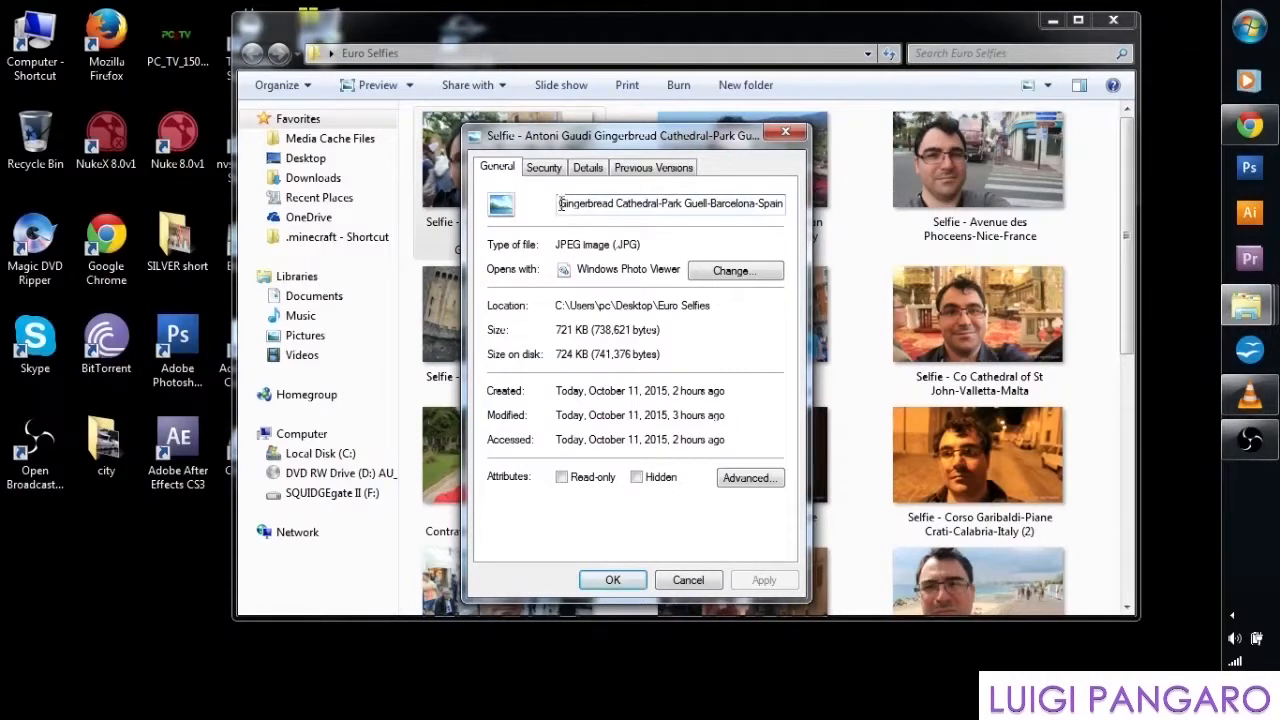
drag(561, 204, 782, 204)
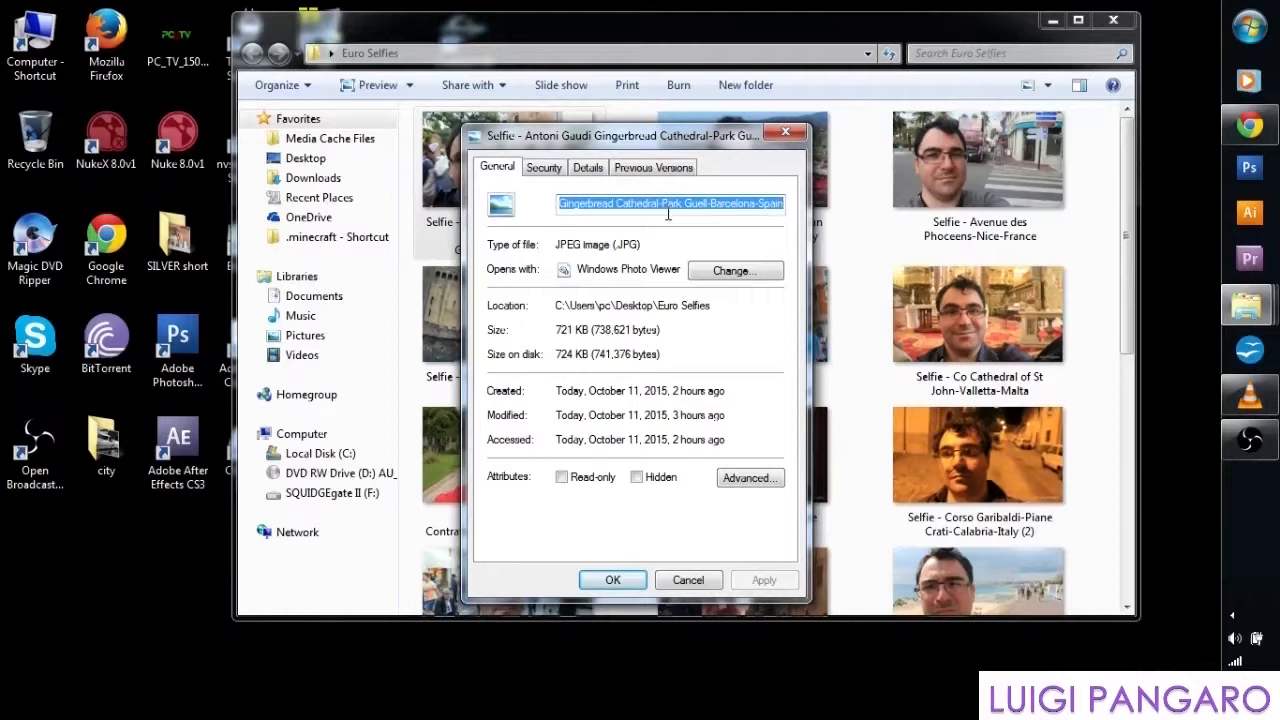
Try selecting the whole file name in the General name field, jumping back to its start.
click(603, 205)
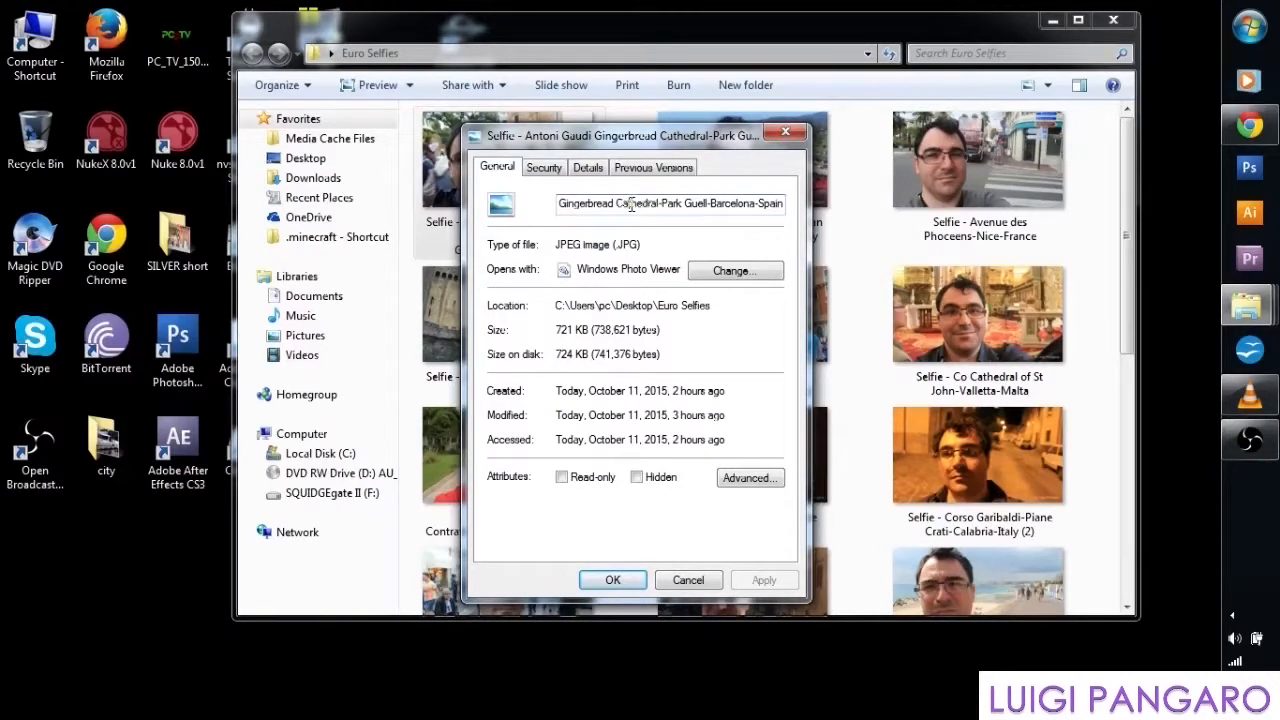
double_click(631, 206)
triple_click(651, 204)
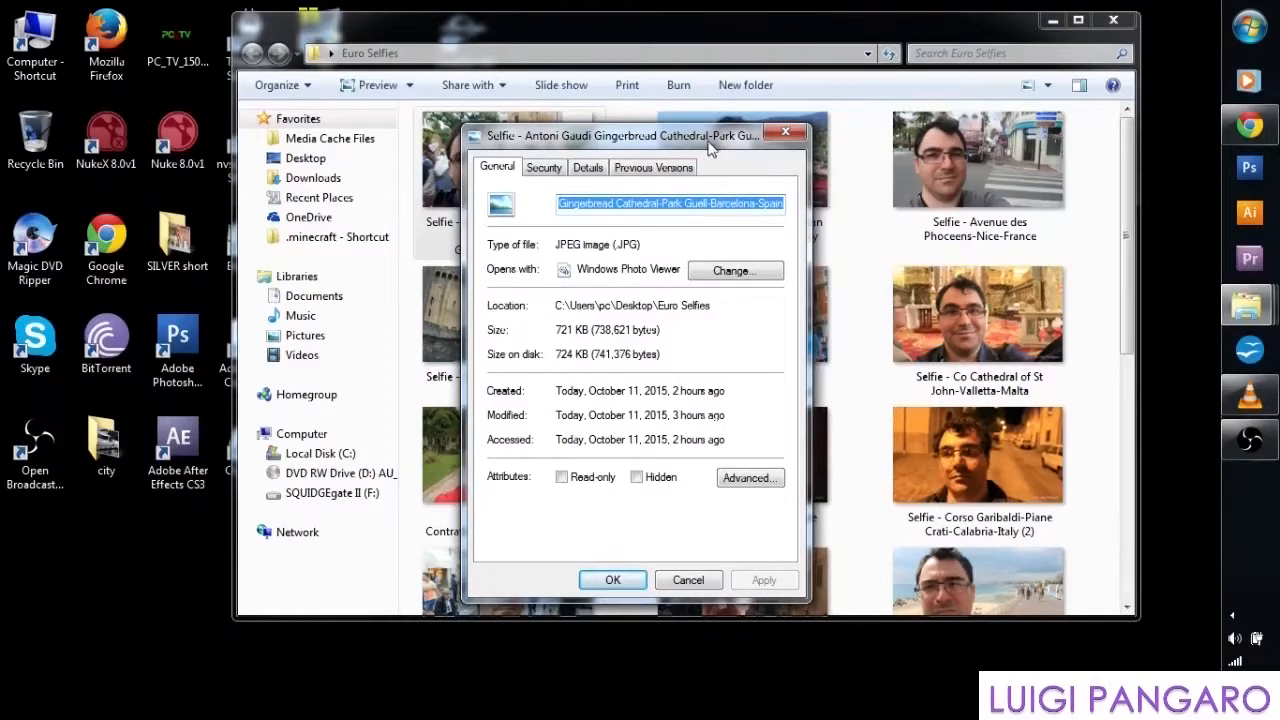
mouse_move(714, 148)
mouse_down()
mouse_move(787, 124)
mouse_move(741, 138)
mouse_up()
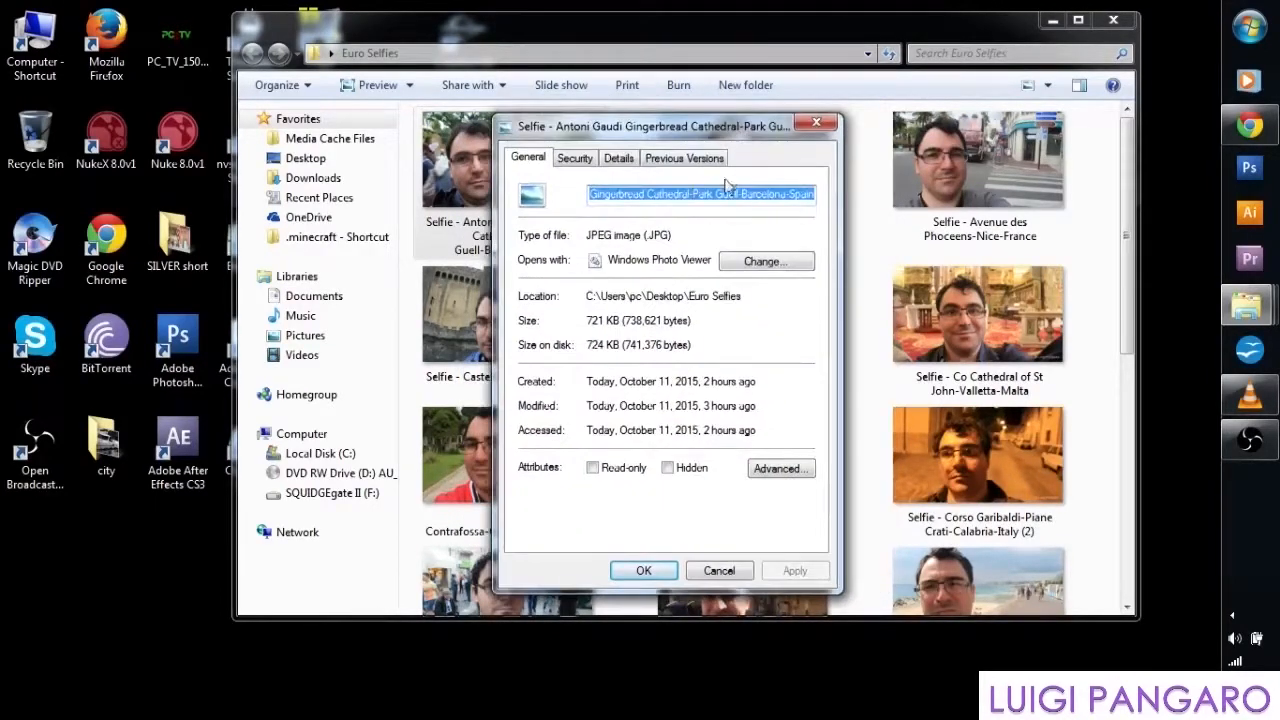
click(721, 196)
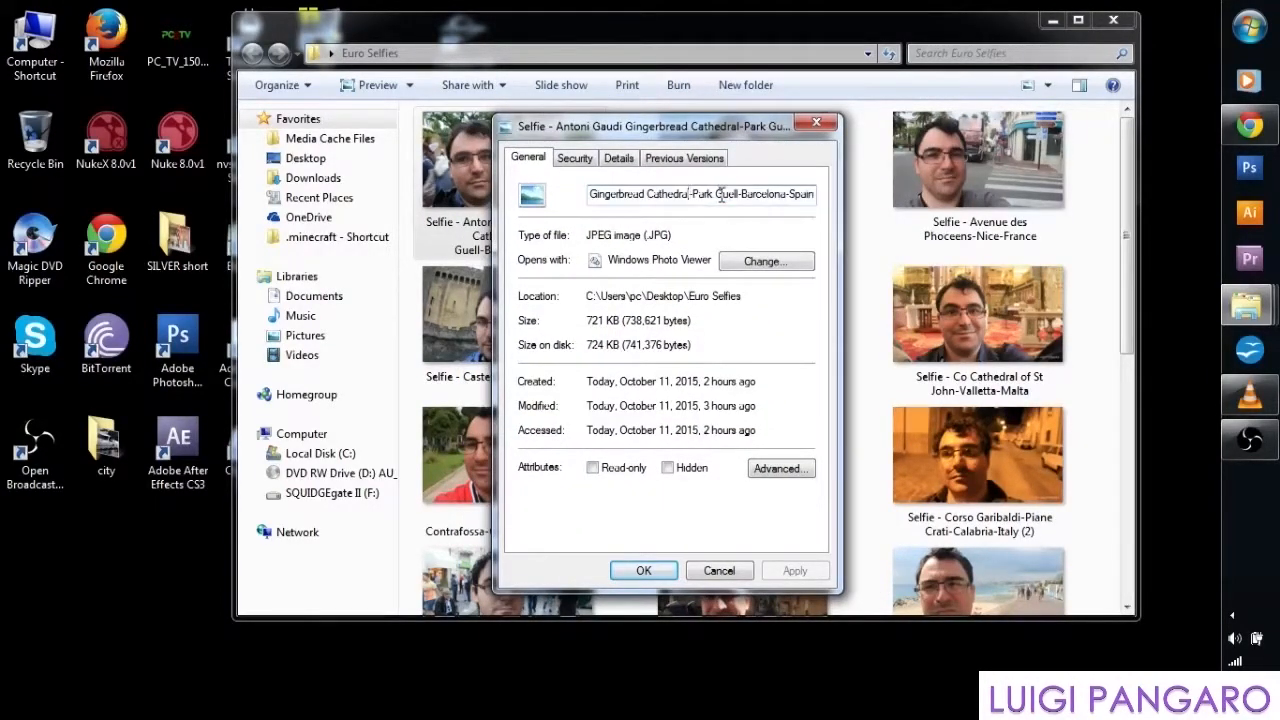
key(Home)
key(Home)
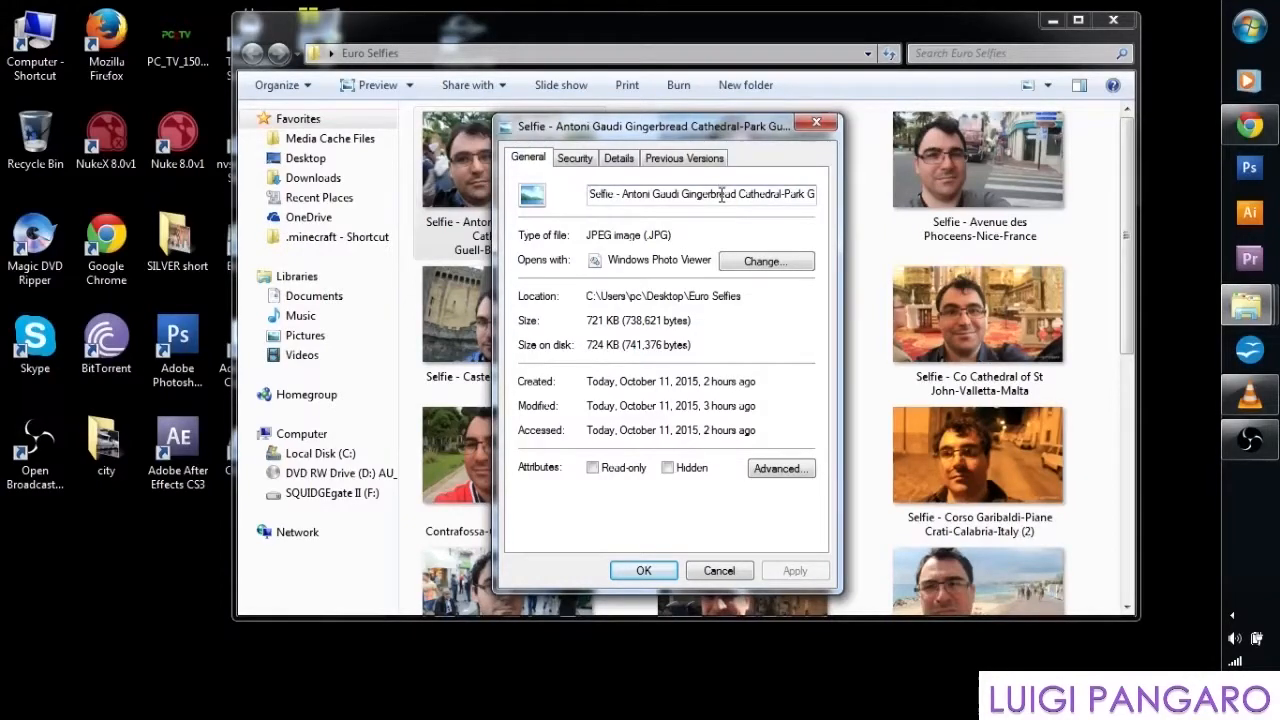
Select the entire file name and copy it for reuse as the title.
double_click(697, 196)
click(697, 196)
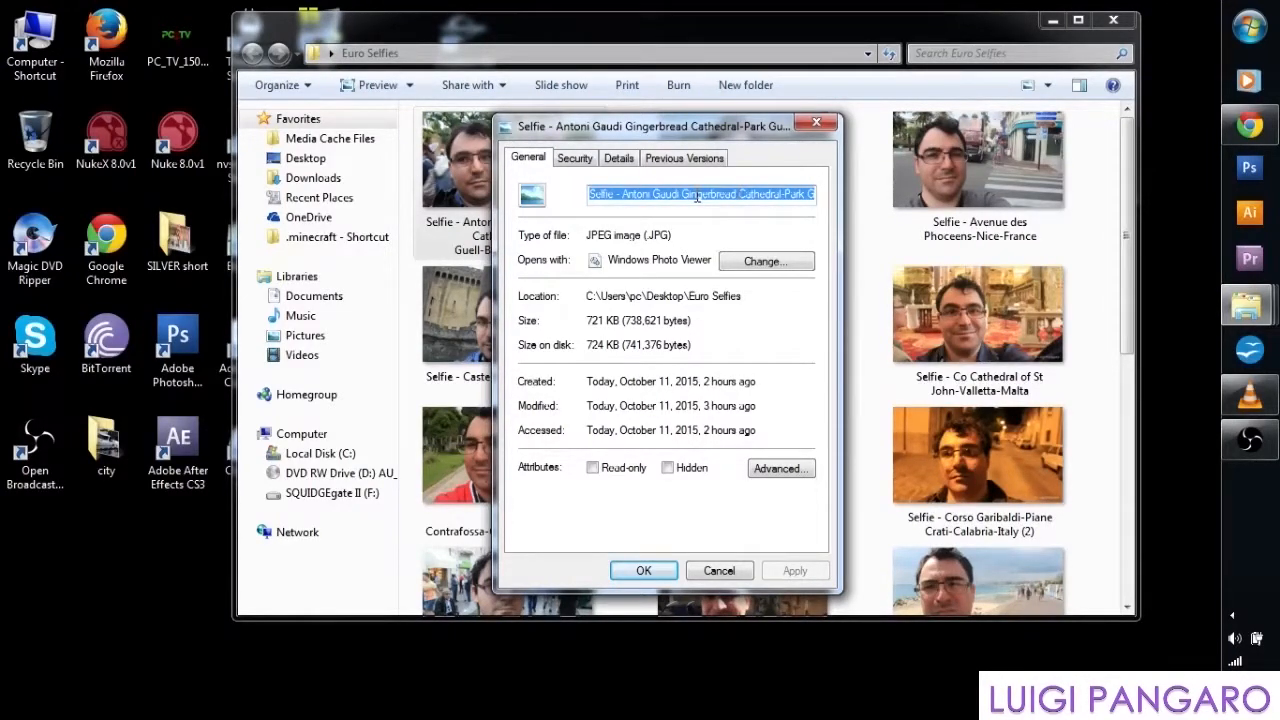
right_click(697, 196)
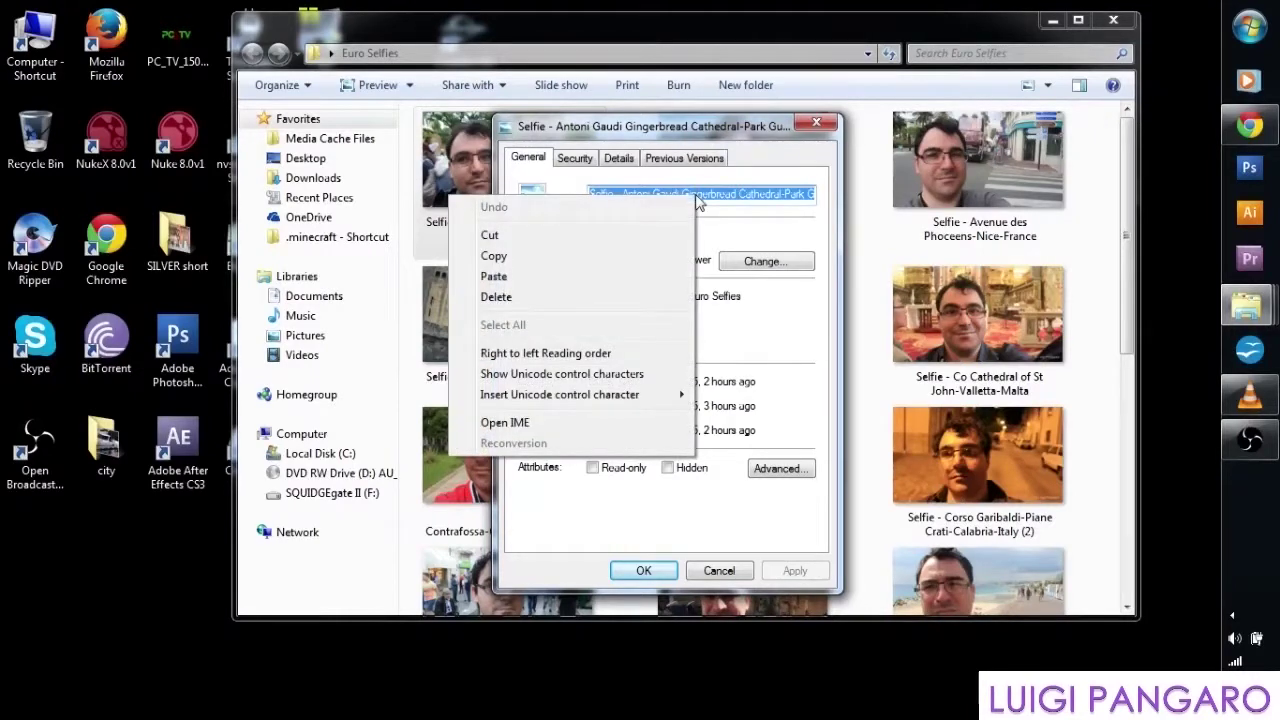
click(631, 263)
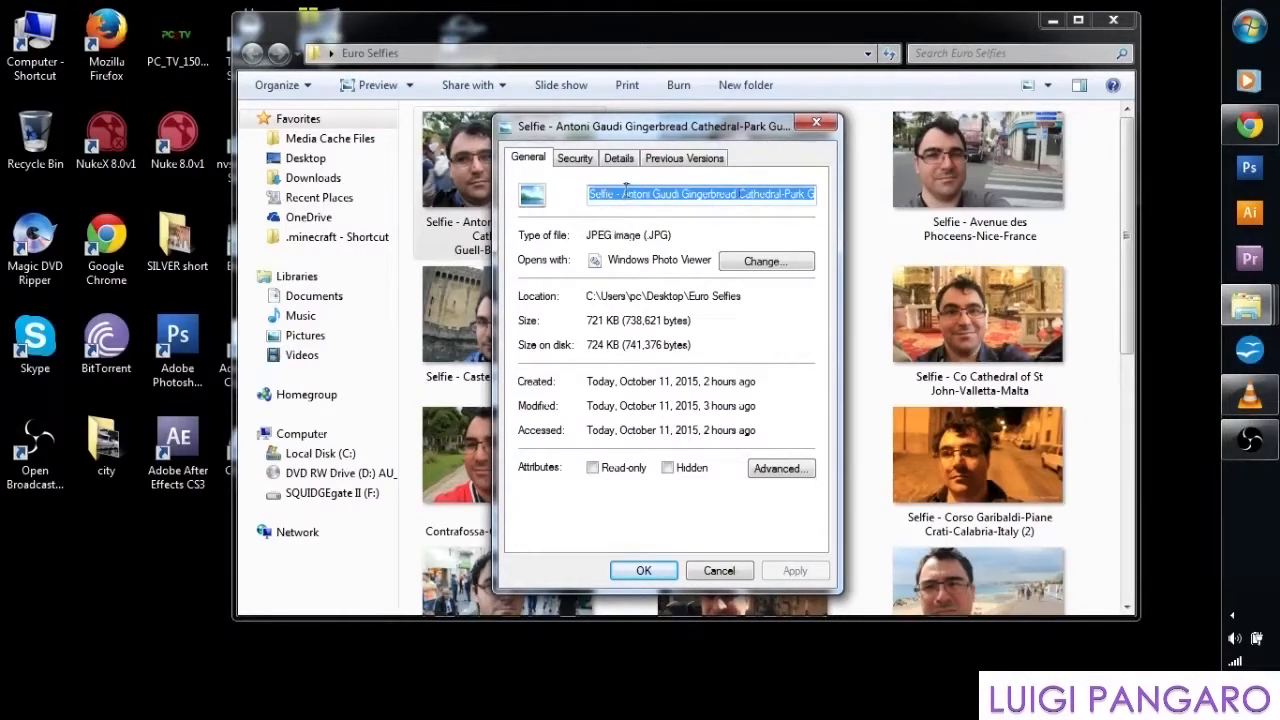
Go to the Details metadata and start editing the empty Title value.
click(618, 158)
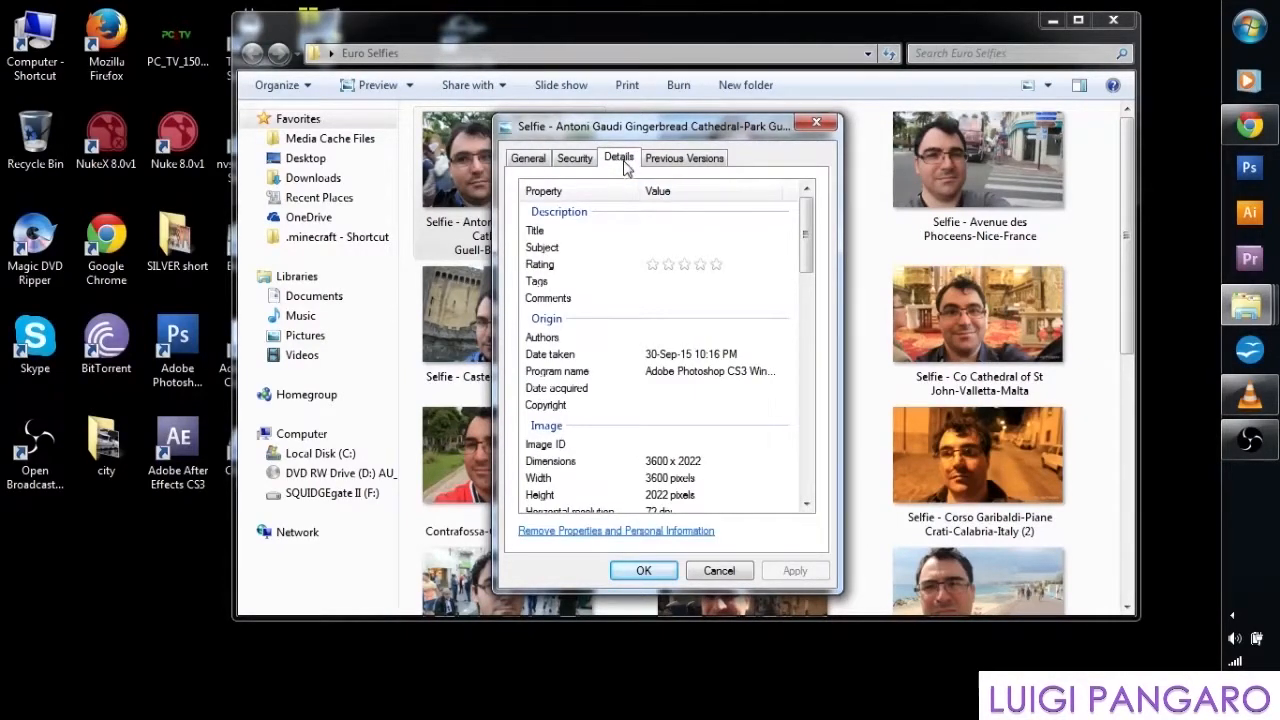
click(567, 211)
click(560, 212)
click(648, 232)
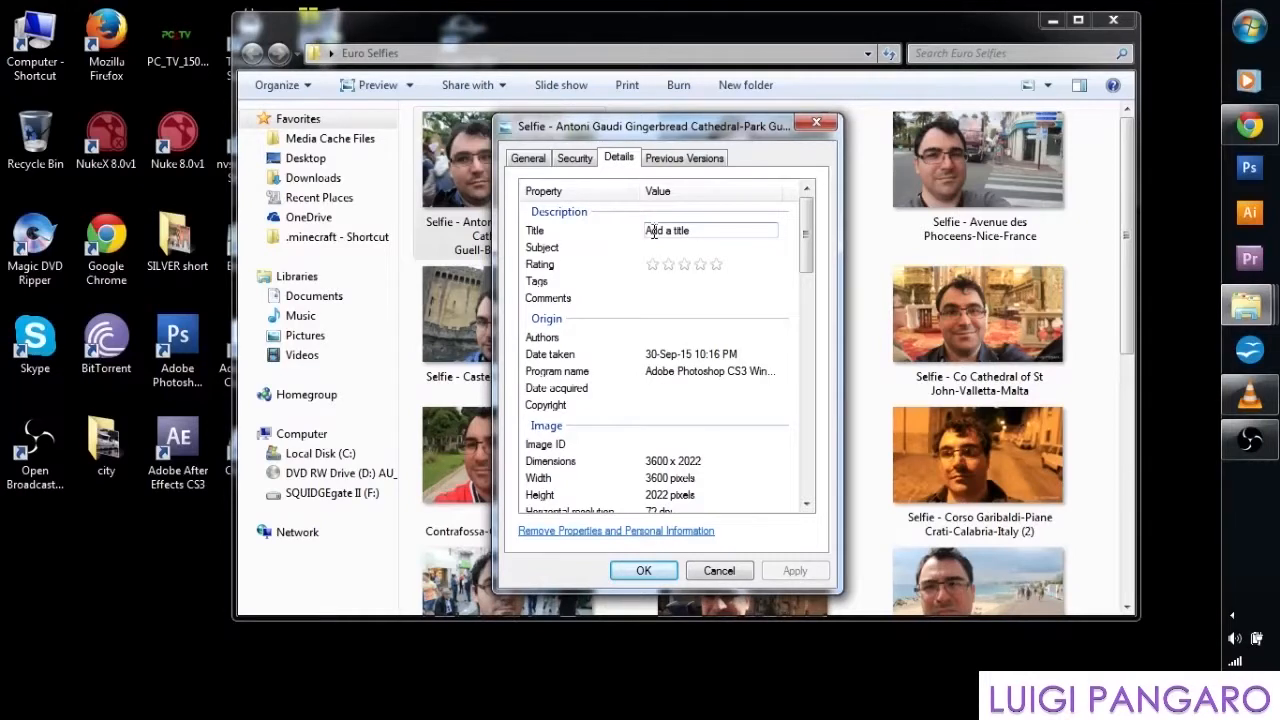
click(654, 231)
Paste the full photo name ending in Park Guell-Barcelona-Spain as the Title and commit it.
key(ctrl+v)
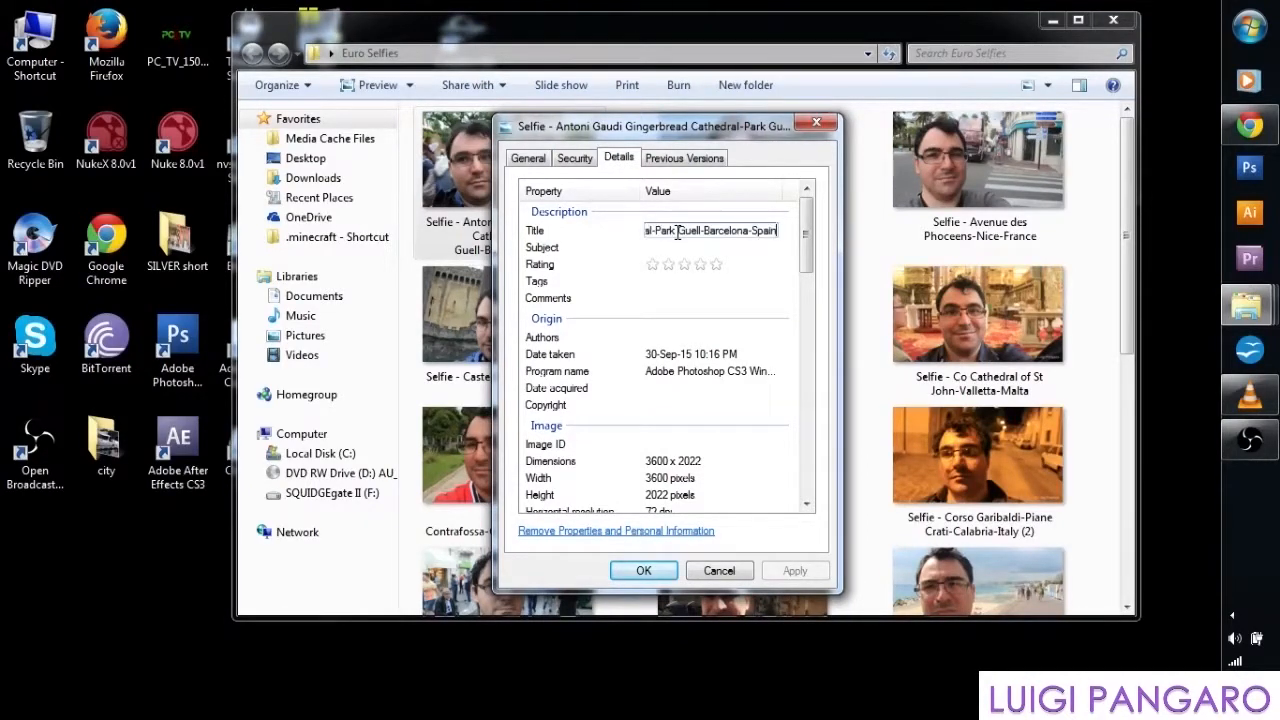
right_click(678, 232)
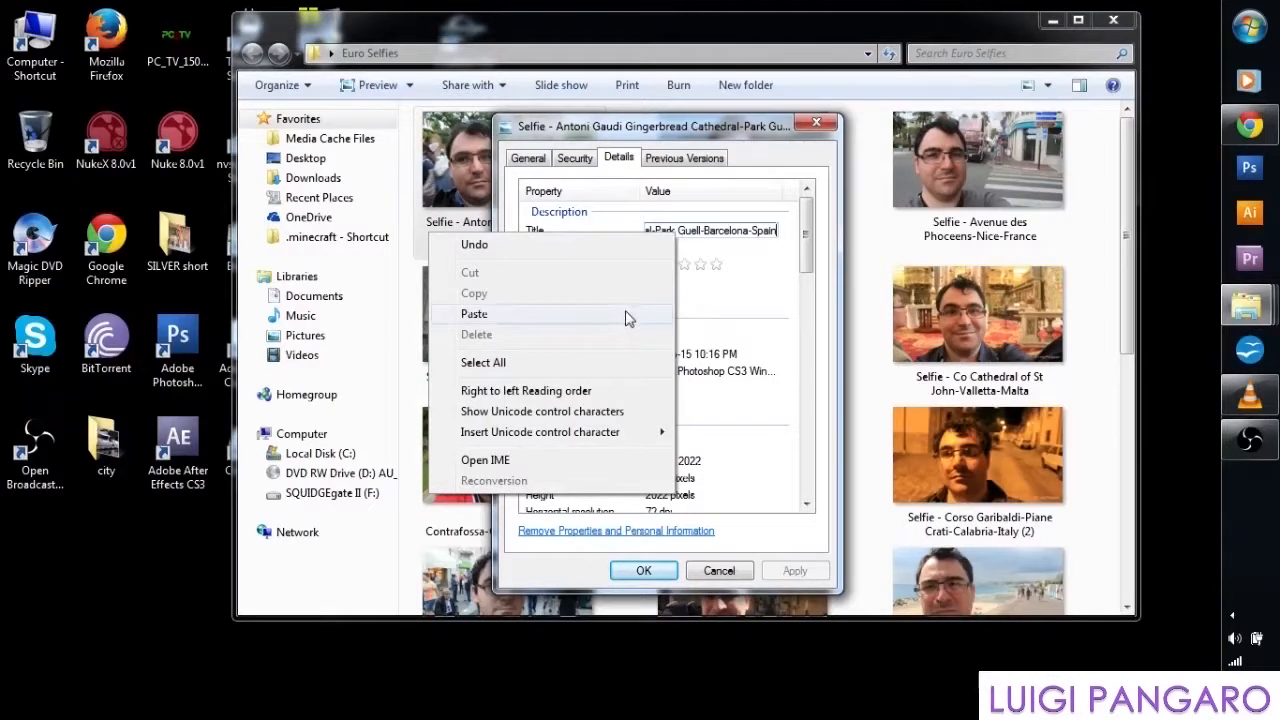
click(733, 231)
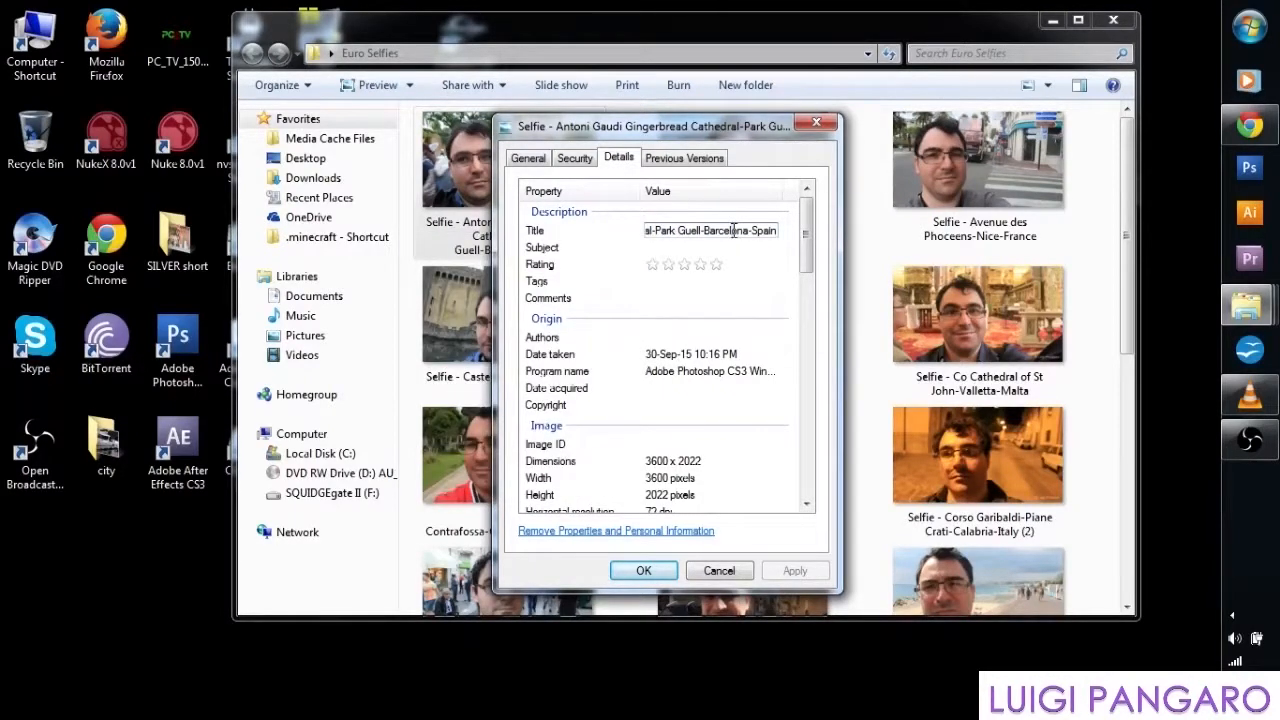
click(795, 275)
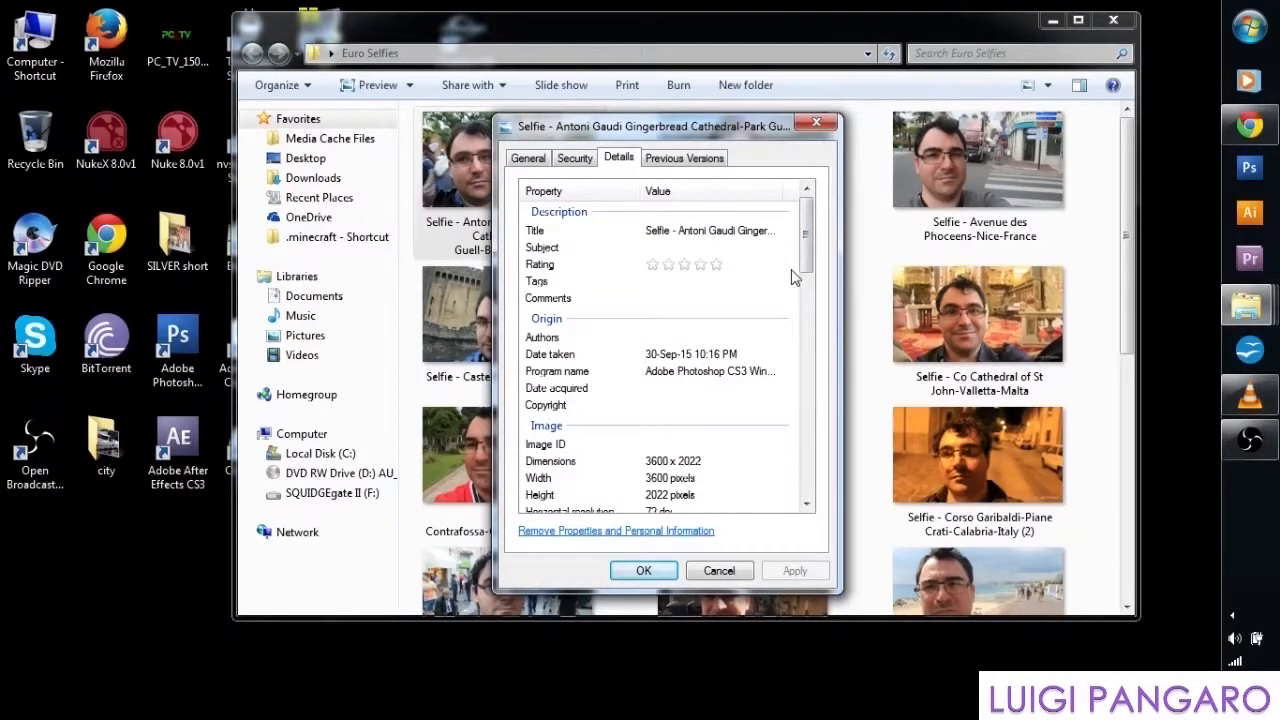
click(528, 158)
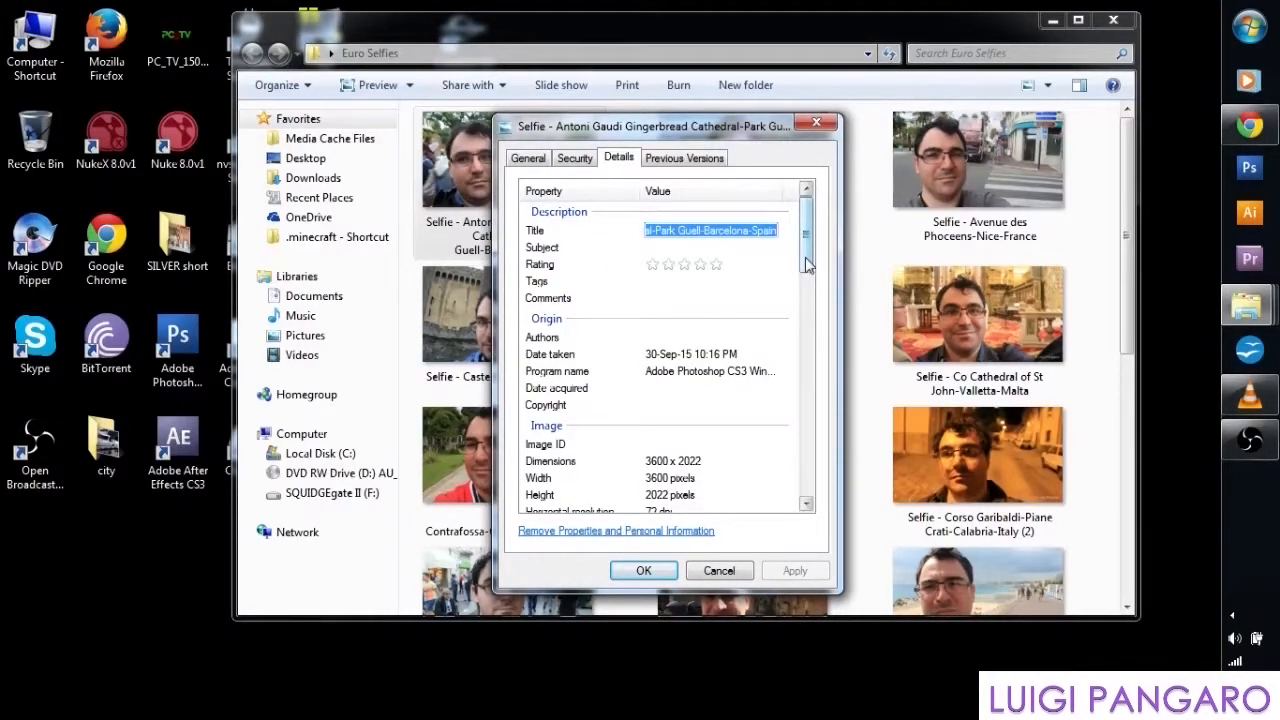
drag(808, 263, 810, 295)
Enter Luigi Pangaro as both the Authors and Copyright properties.
click(680, 241)
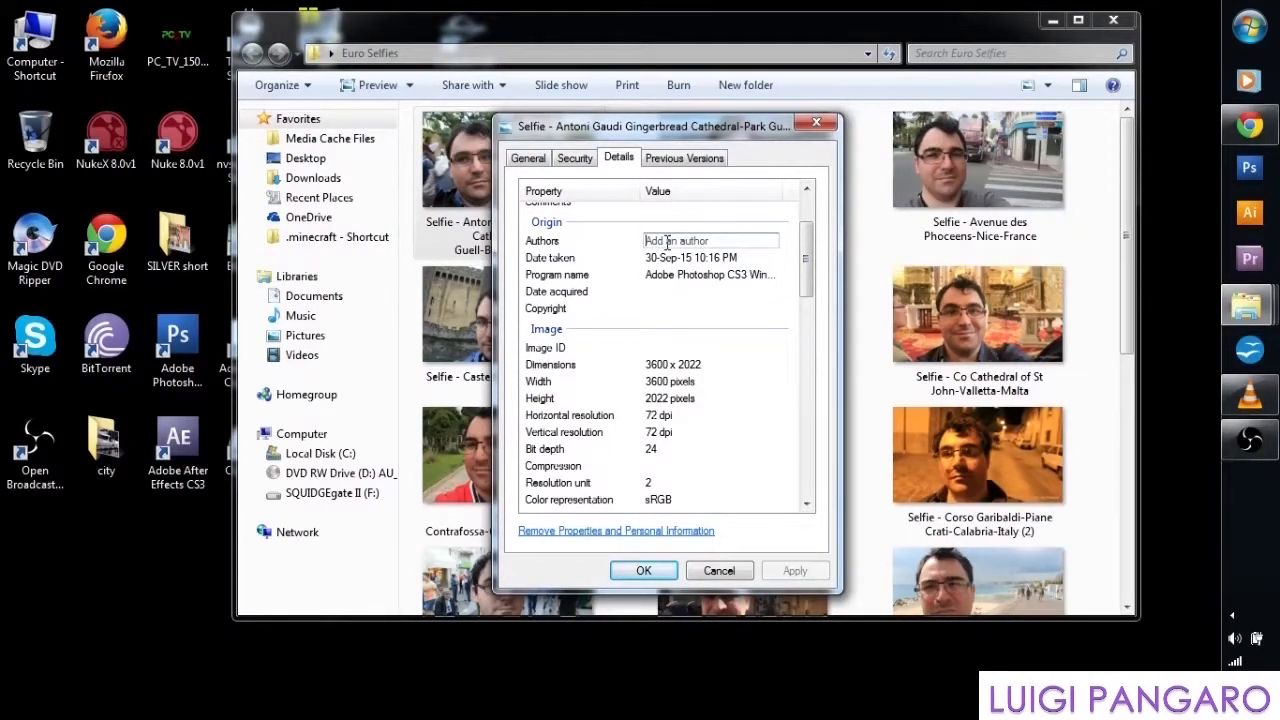
text(Luigi )
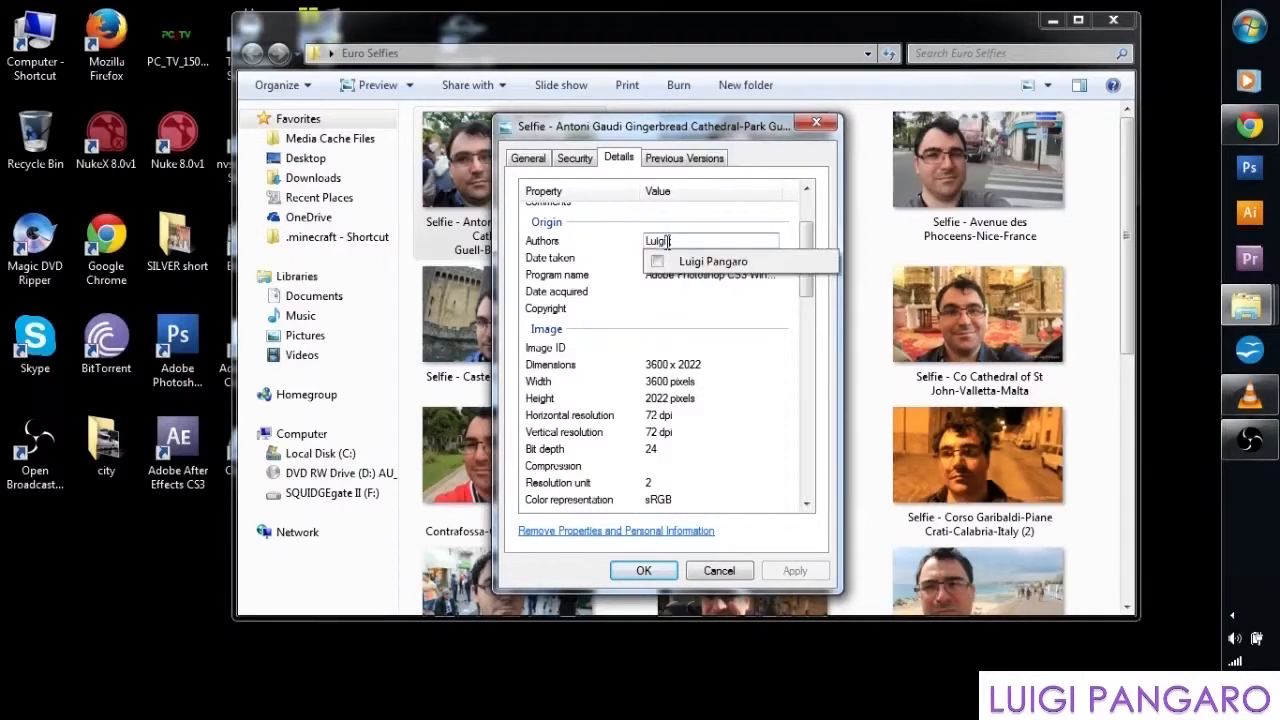
text(Pangaro)
click(654, 309)
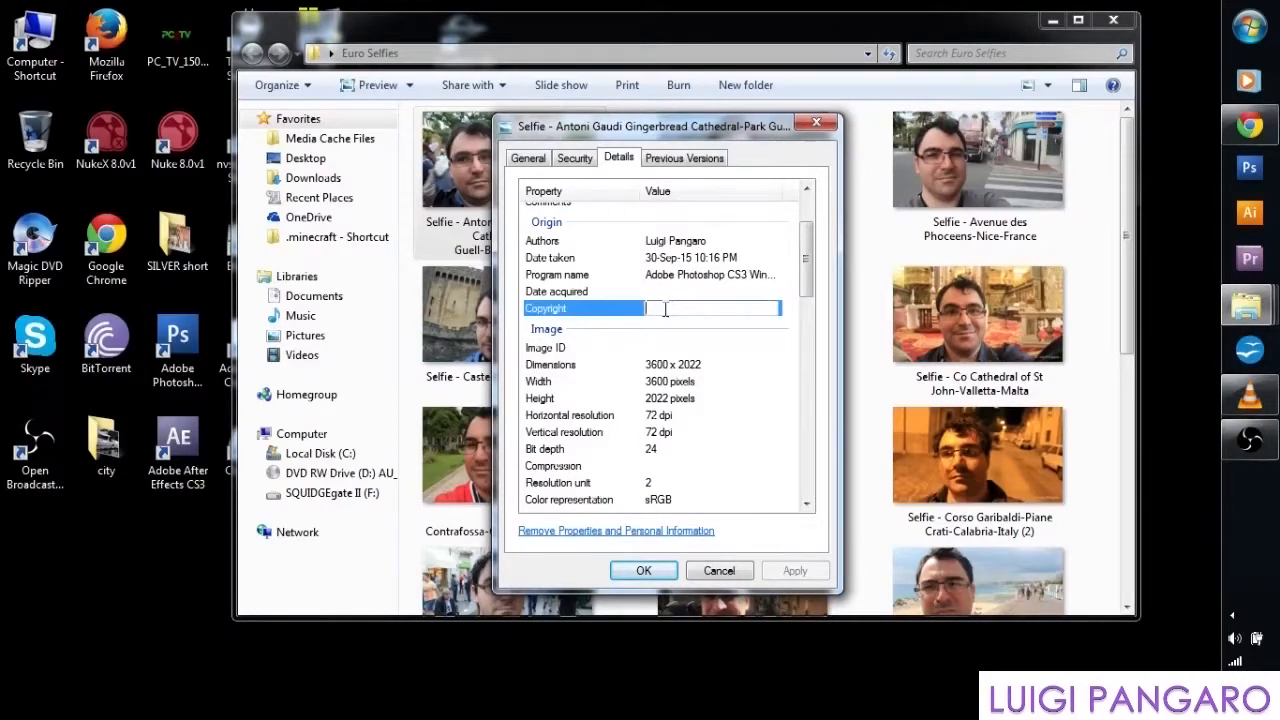
text(igi Pangaro)
click(690, 275)
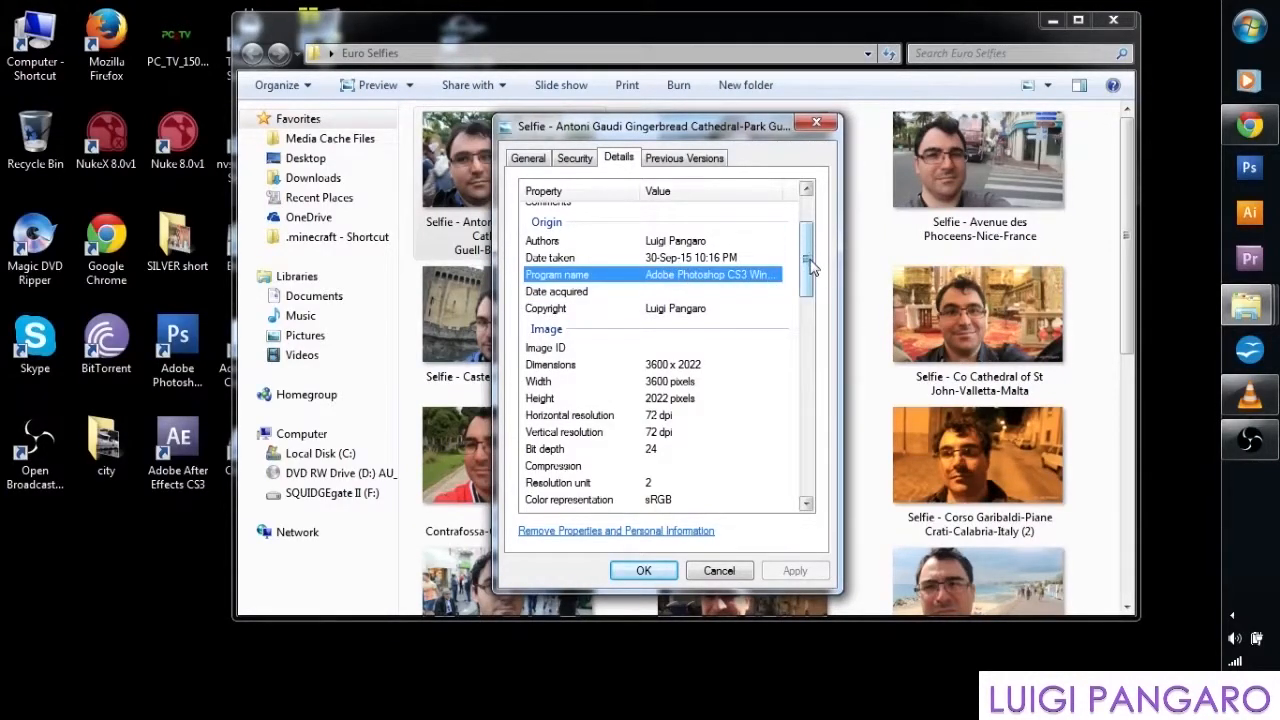
mouse_move(808, 262)
mouse_down()
mouse_move(813, 302)
mouse_move(808, 240)
mouse_move(818, 342)
mouse_up()
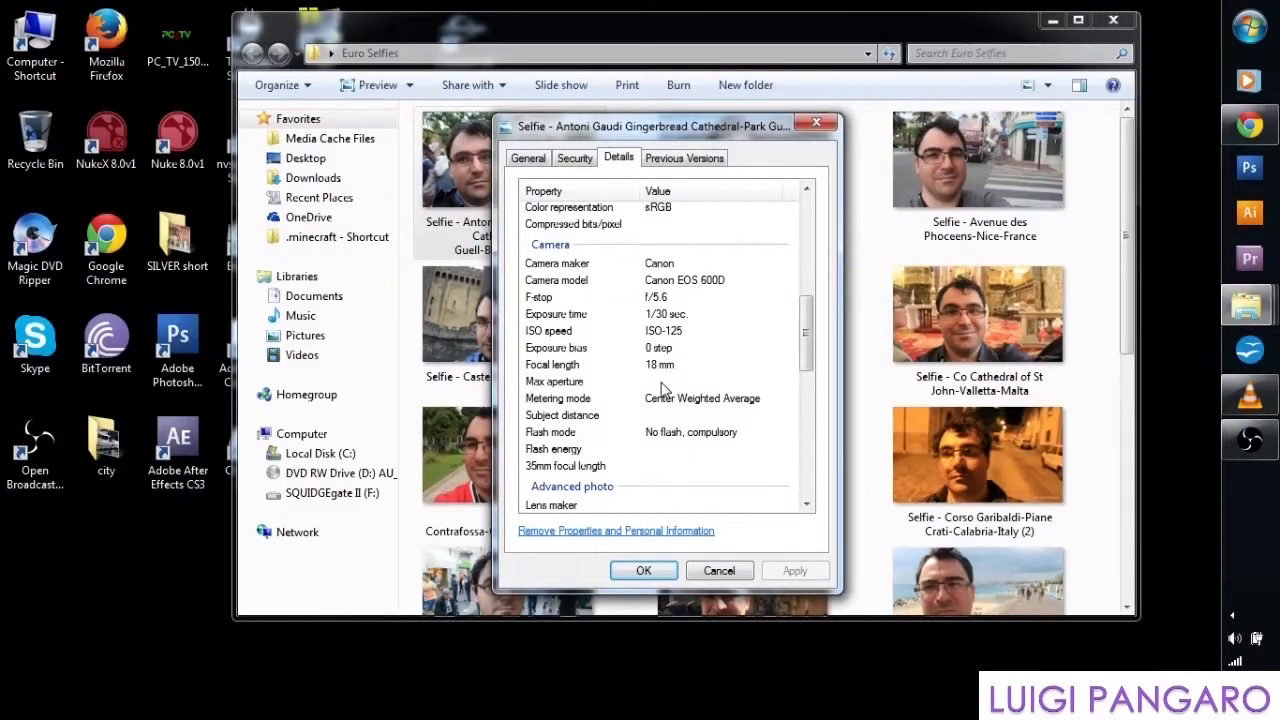
mouse_move(806, 330)
mouse_down()
mouse_move(810, 482)
mouse_move(806, 215)
mouse_up()
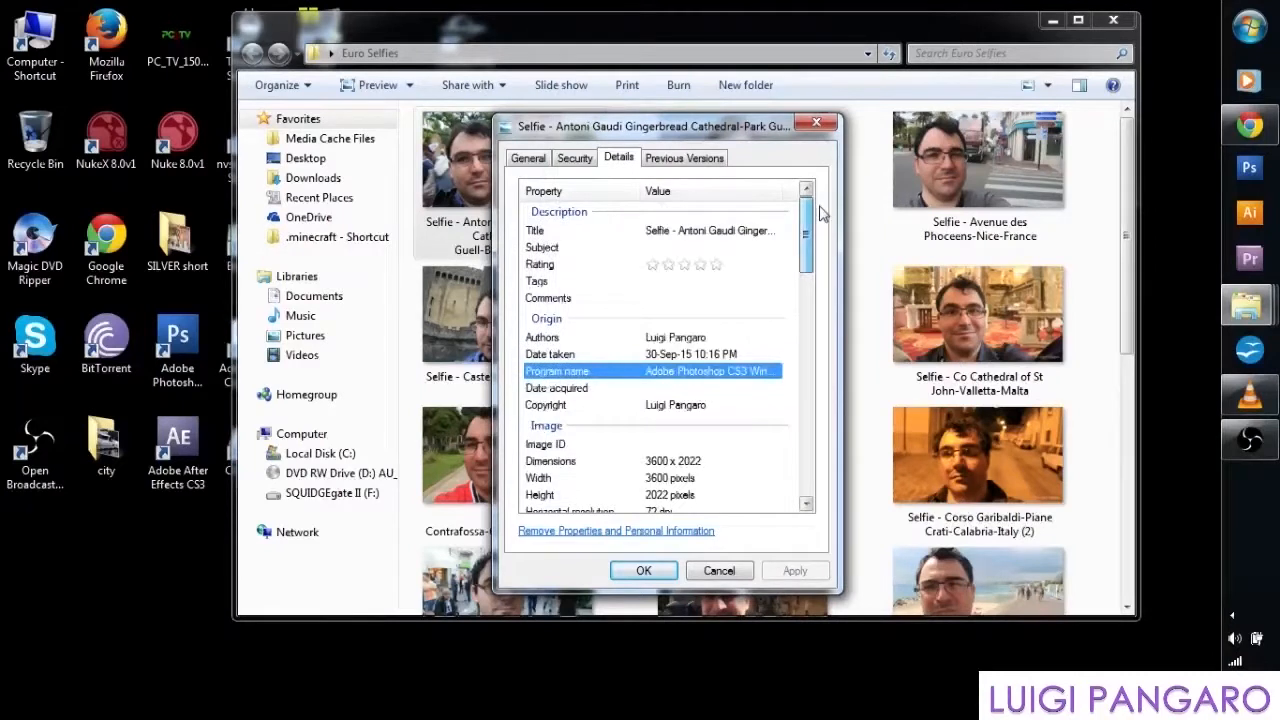
Review the new Title, check the General info, and save the properties with OK.
click(705, 231)
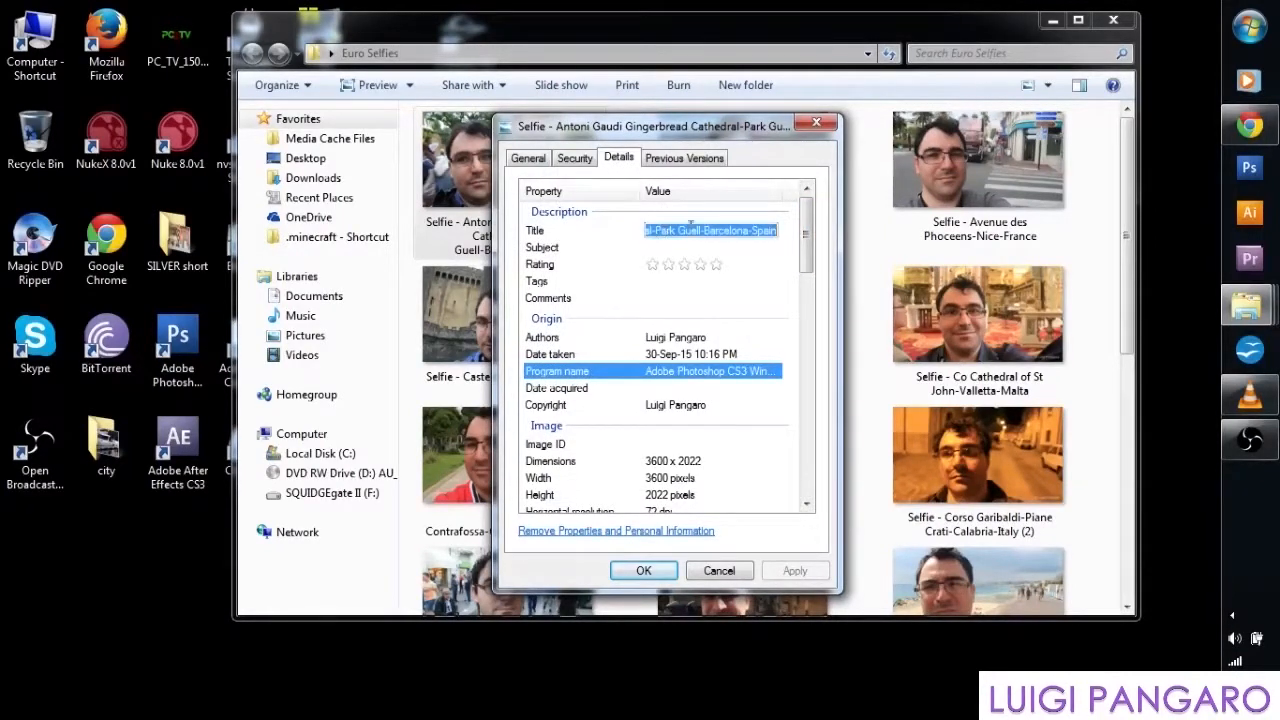
click(703, 230)
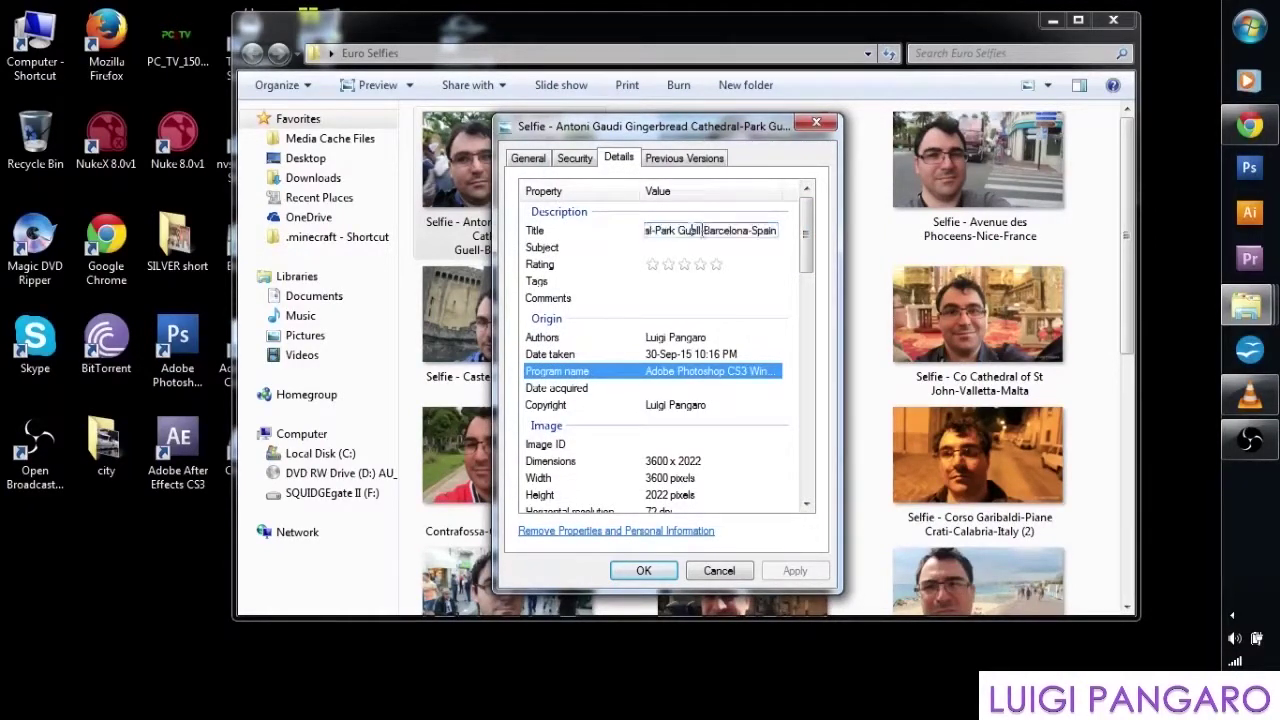
click(528, 158)
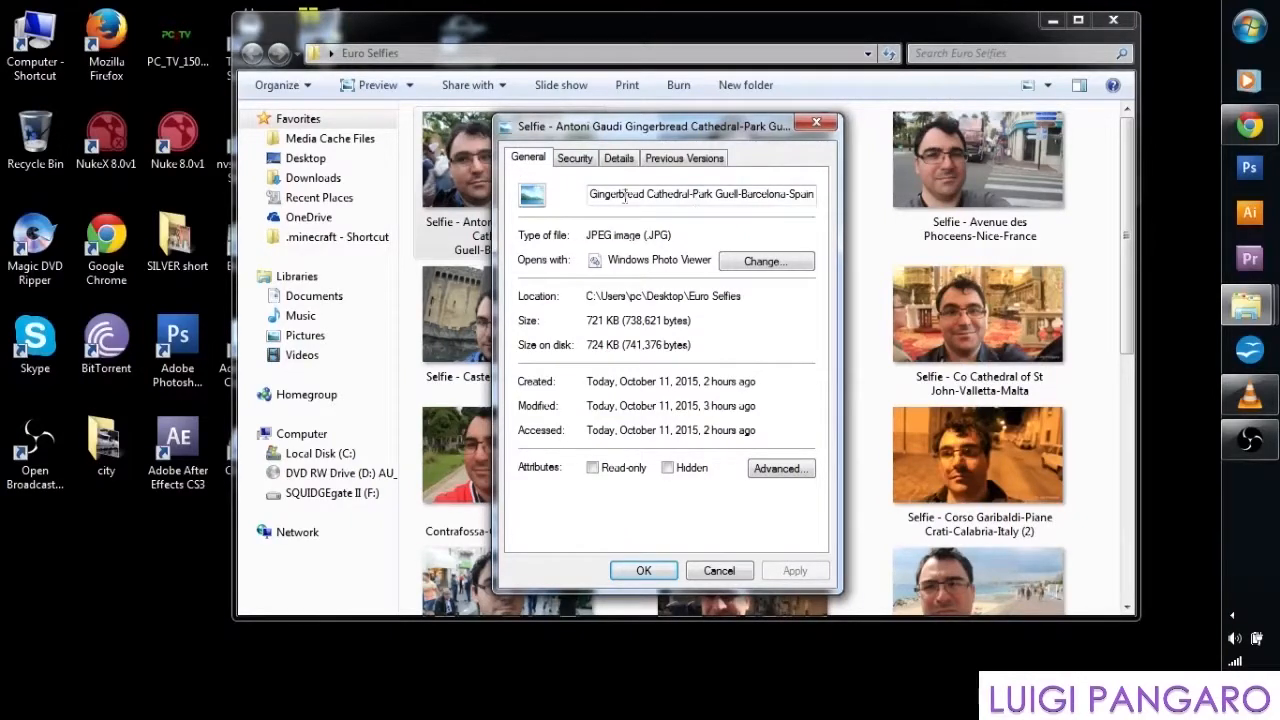
click(638, 574)
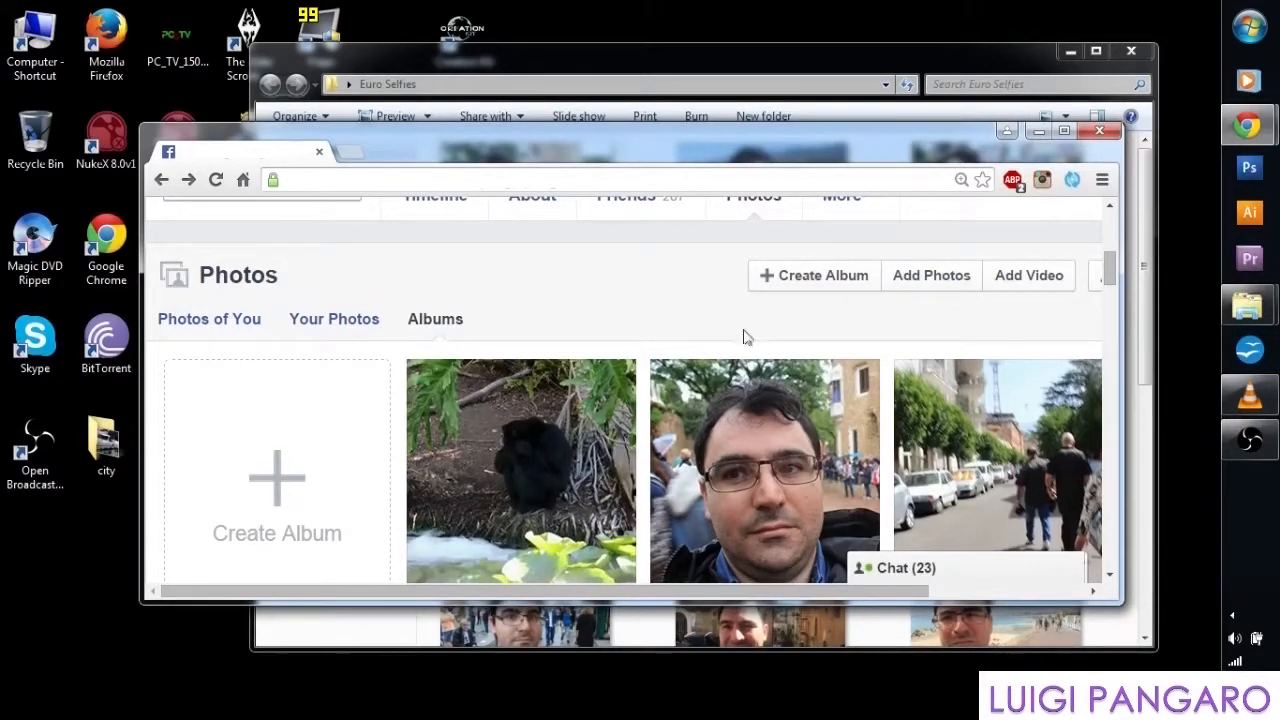
Create a new Facebook album and pick the Antoni Gaudi selfie for upload.
click(801, 287)
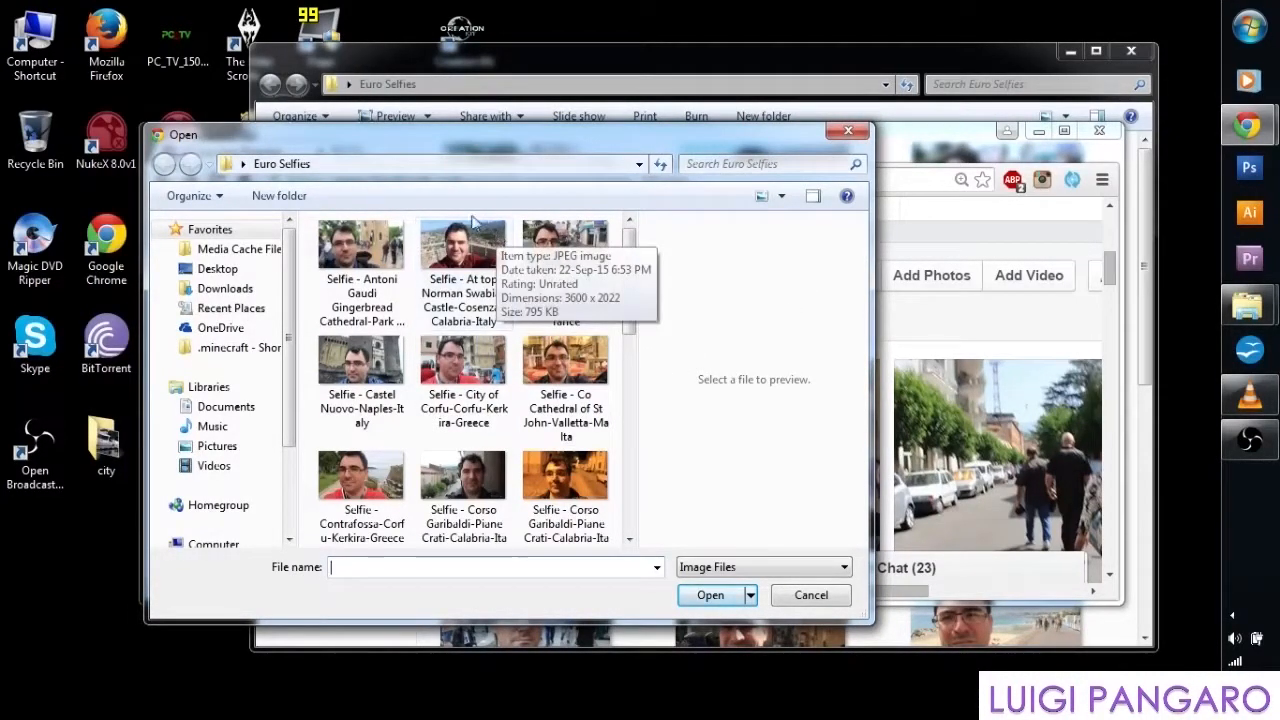
click(375, 255)
Upload the selfie and verify its auto-filled caption reads the full Antoni Gaudi photo name.
double_click(375, 255)
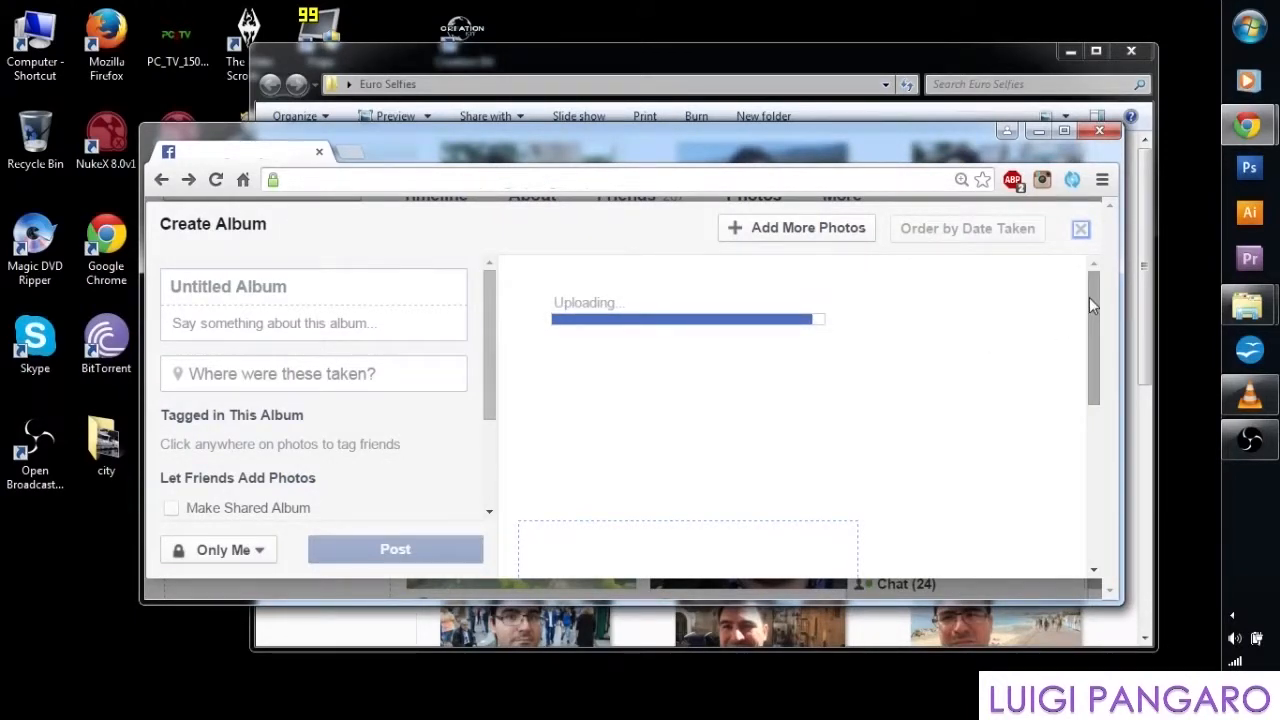
drag(1089, 298, 1093, 395)
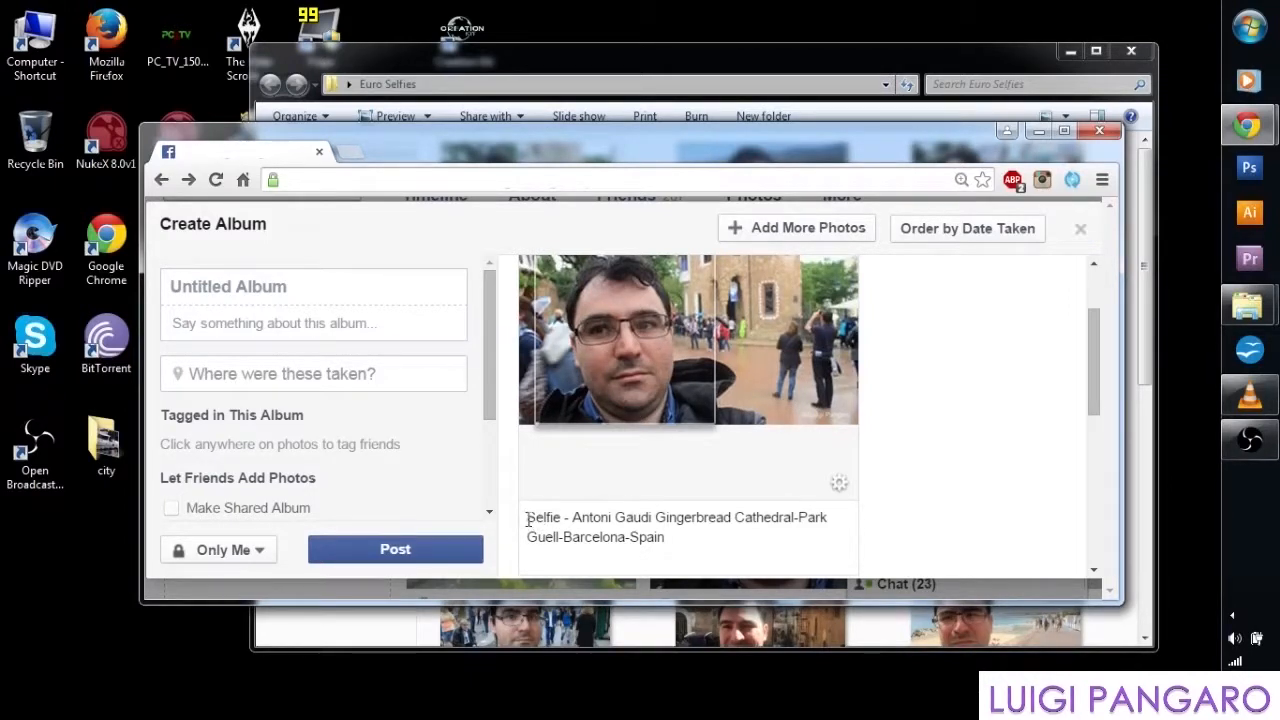
drag(527, 517, 735, 517)
click(975, 424)
mouse_move(1095, 370)
mouse_down()
mouse_move(1097, 397)
mouse_move(1086, 378)
mouse_up()
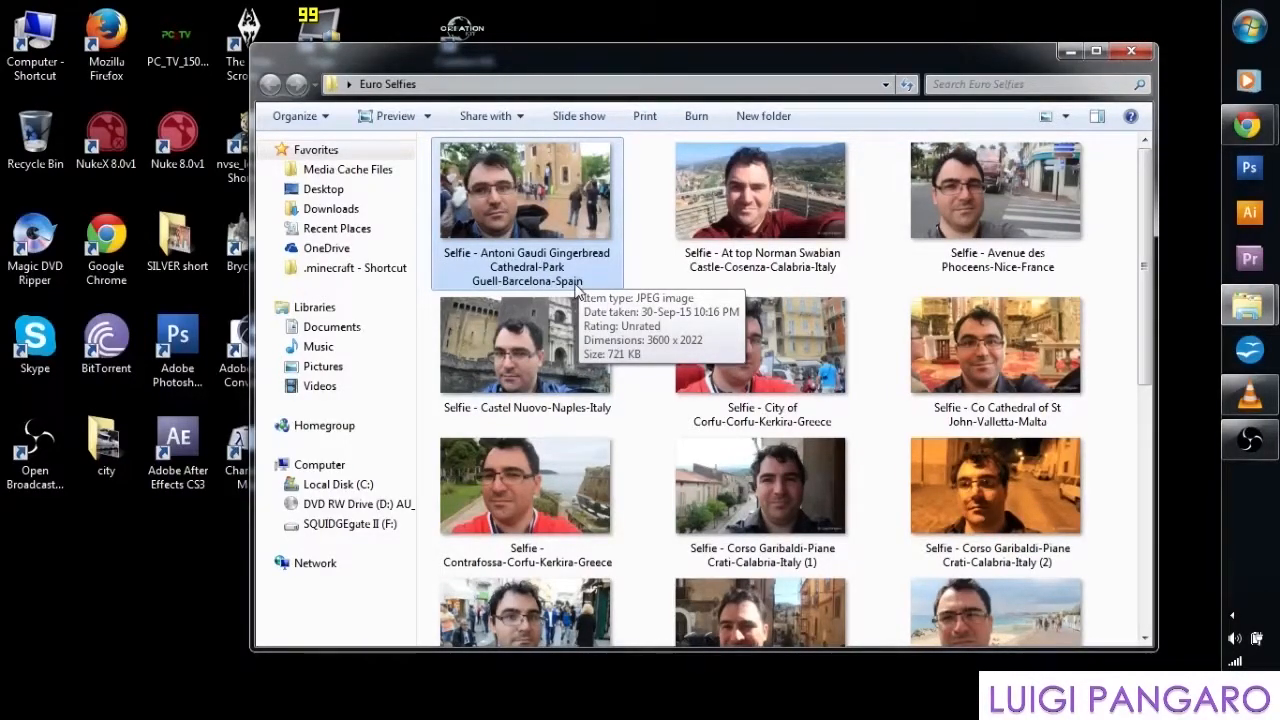
Leave the file name unchanged and select the first nine selfies through Corso Garibaldi (2).
click(505, 267)
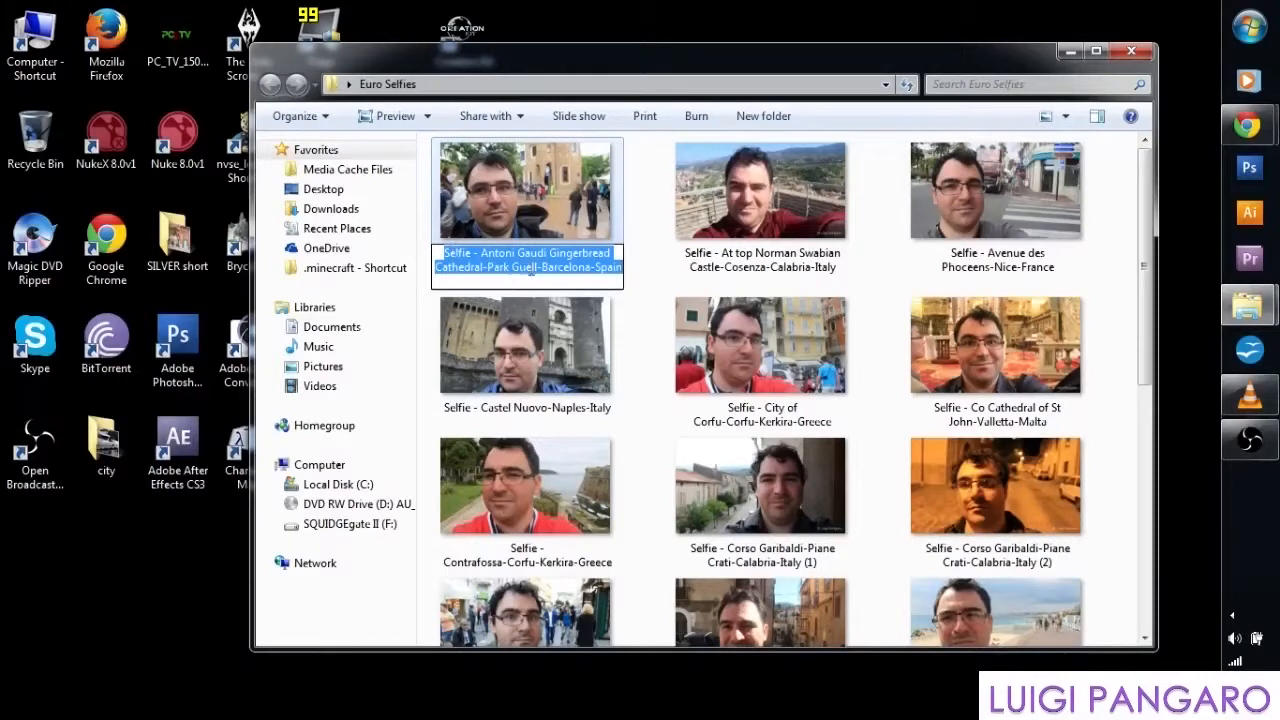
click(638, 282)
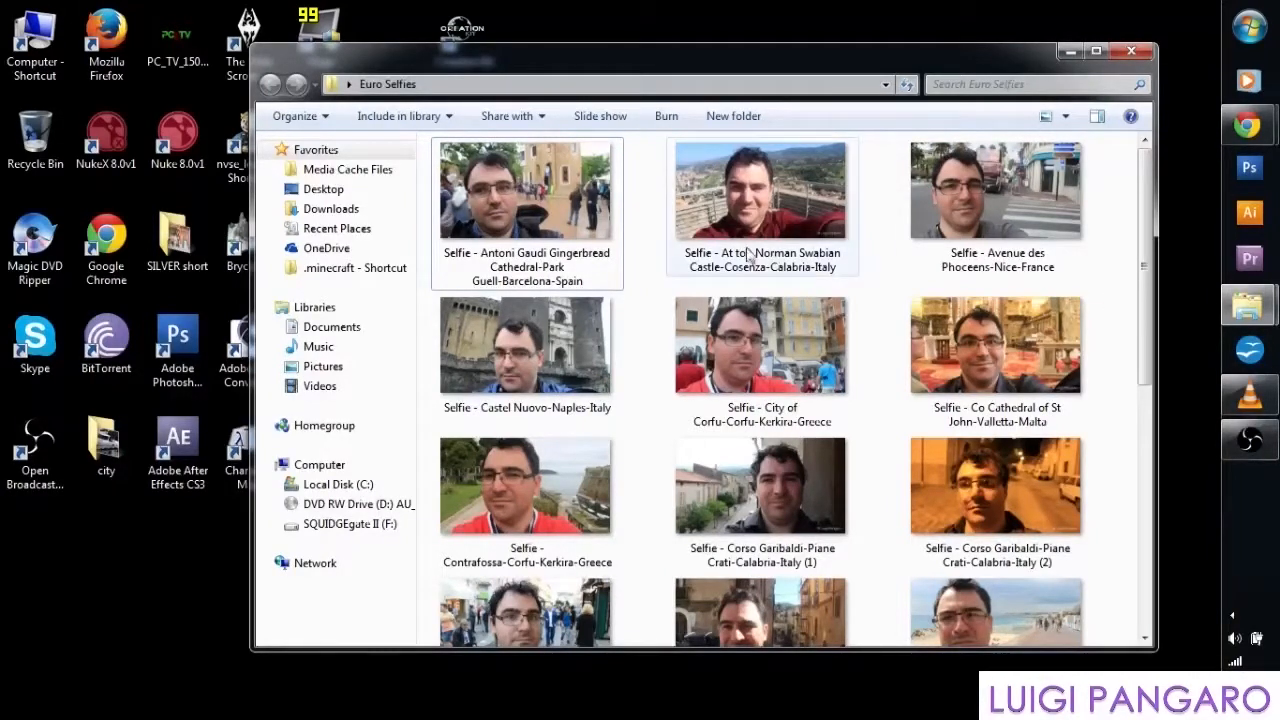
click(545, 210)
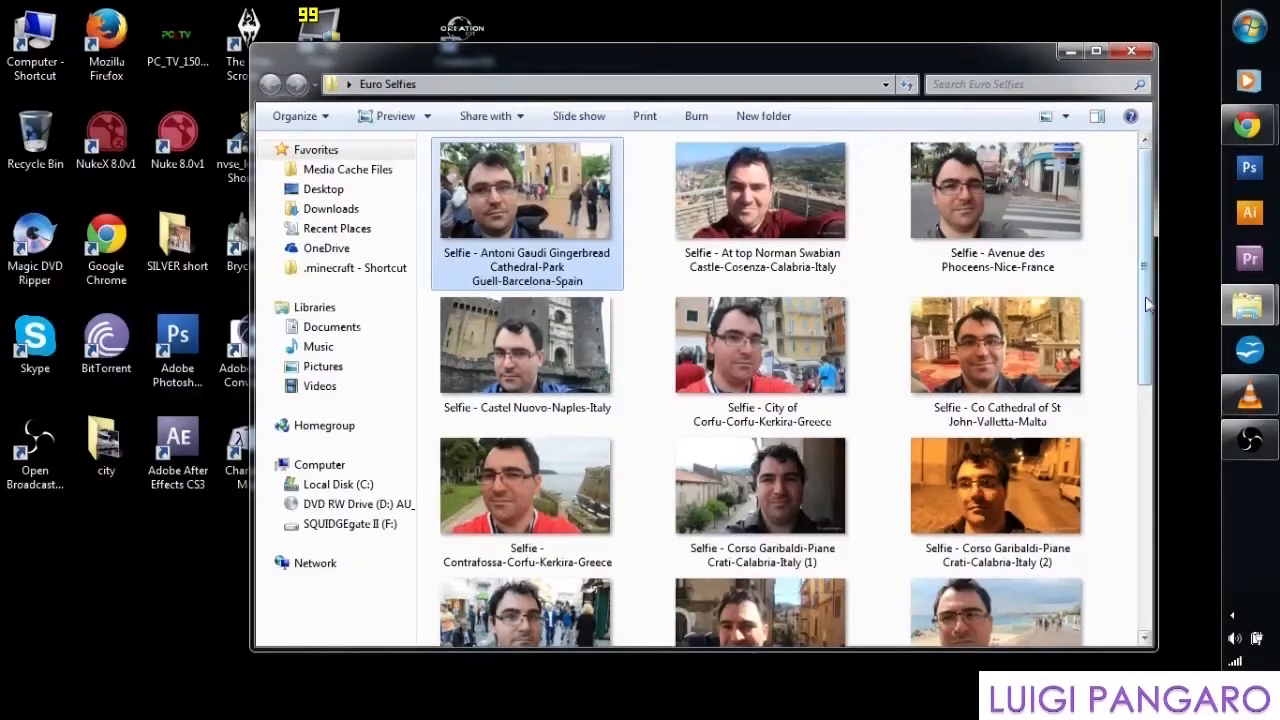
drag(1147, 303, 1147, 305)
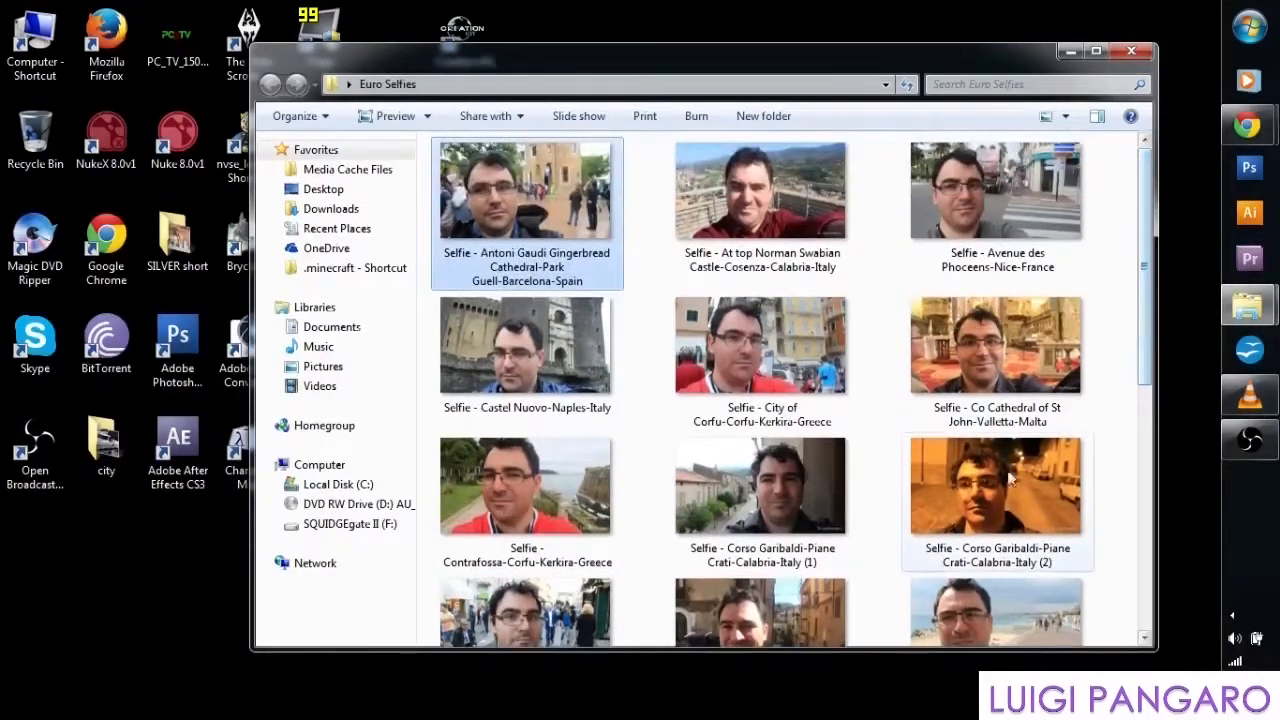
shift+click(1010, 480)
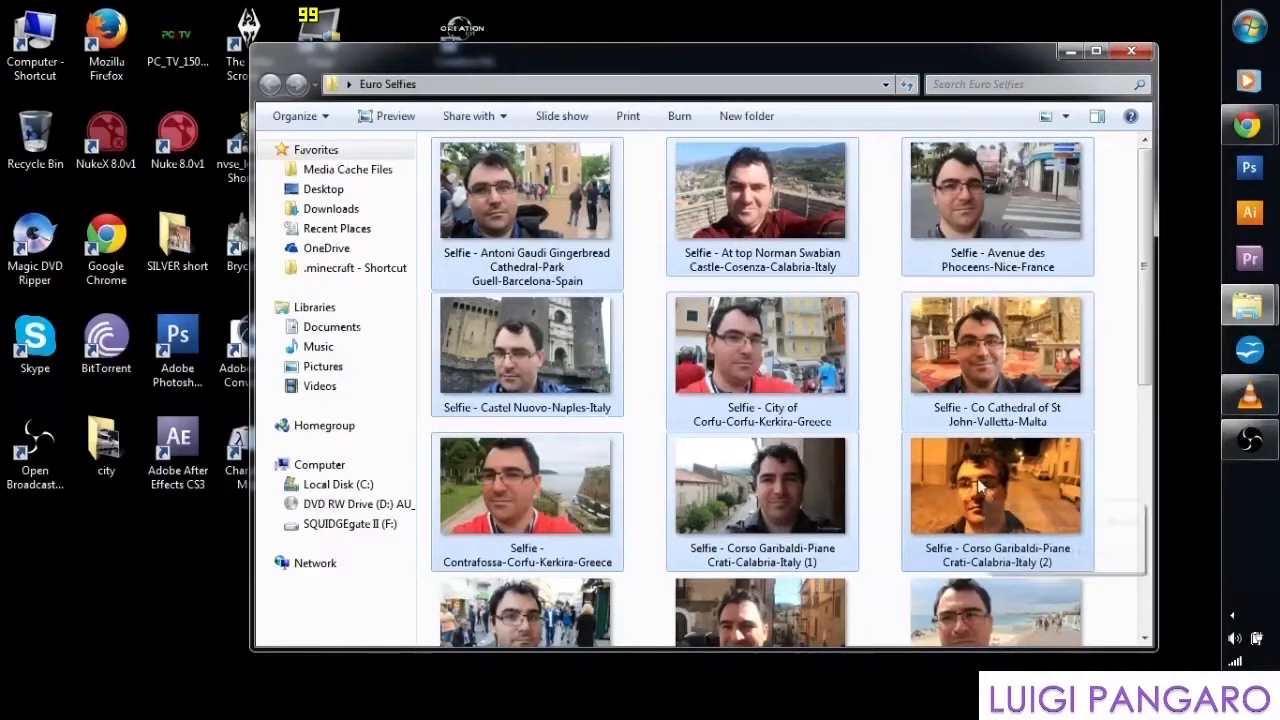
Bring up the shared Details metadata of the nine selected photos.
right_click(766, 218)
click(566, 636)
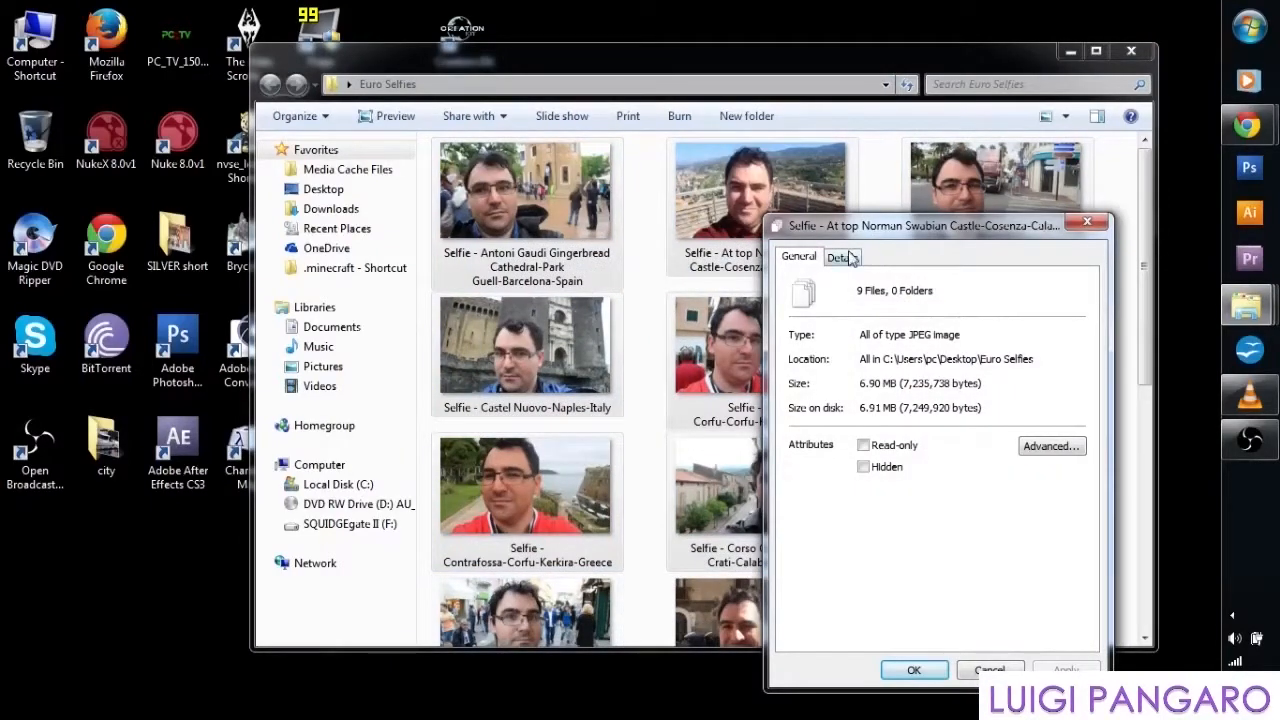
click(840, 257)
drag(946, 226, 818, 190)
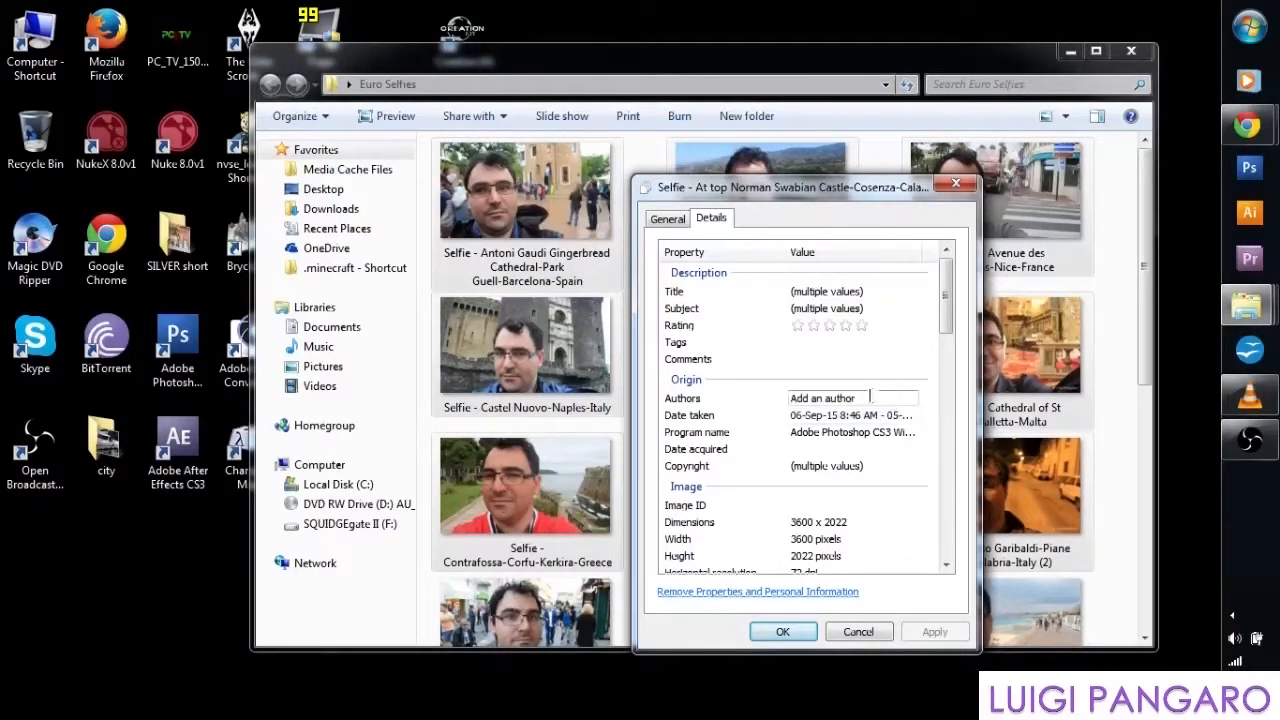
Set Luigi Pangaro as Authors and Copyright for all nine photos.
click(815, 397)
text(Luigi )
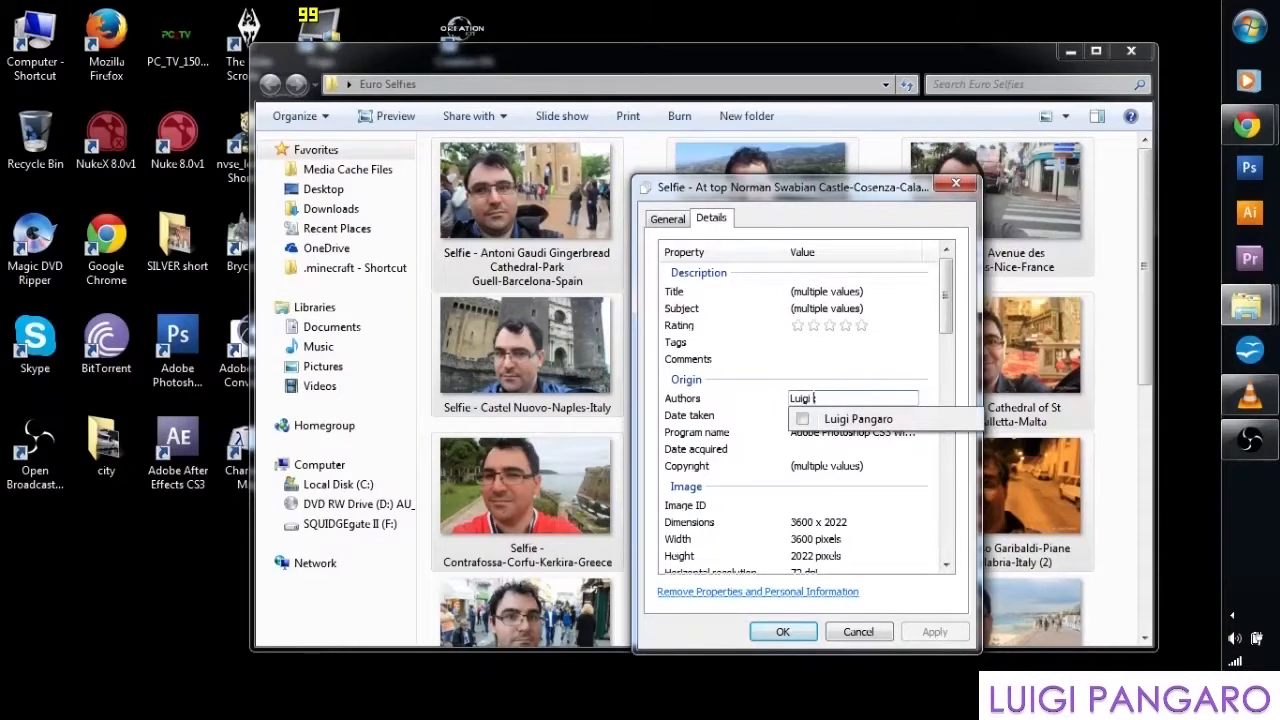
text(Pangaro)
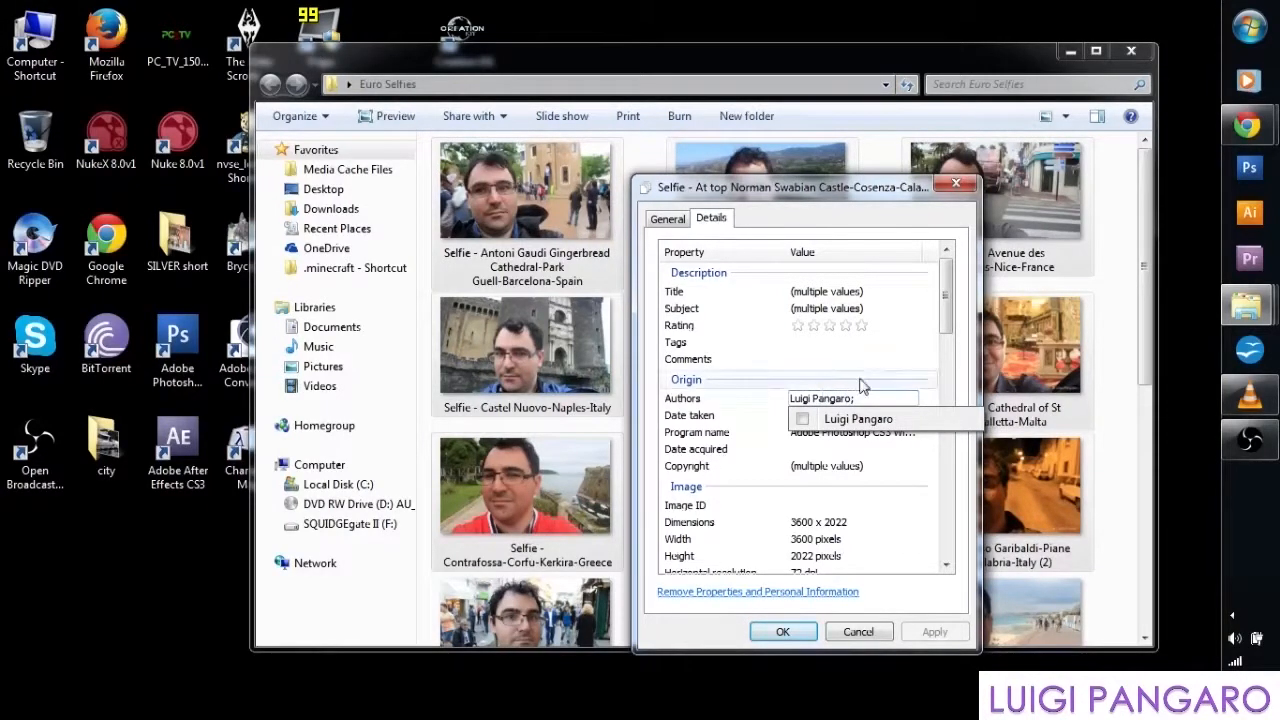
click(857, 418)
click(828, 466)
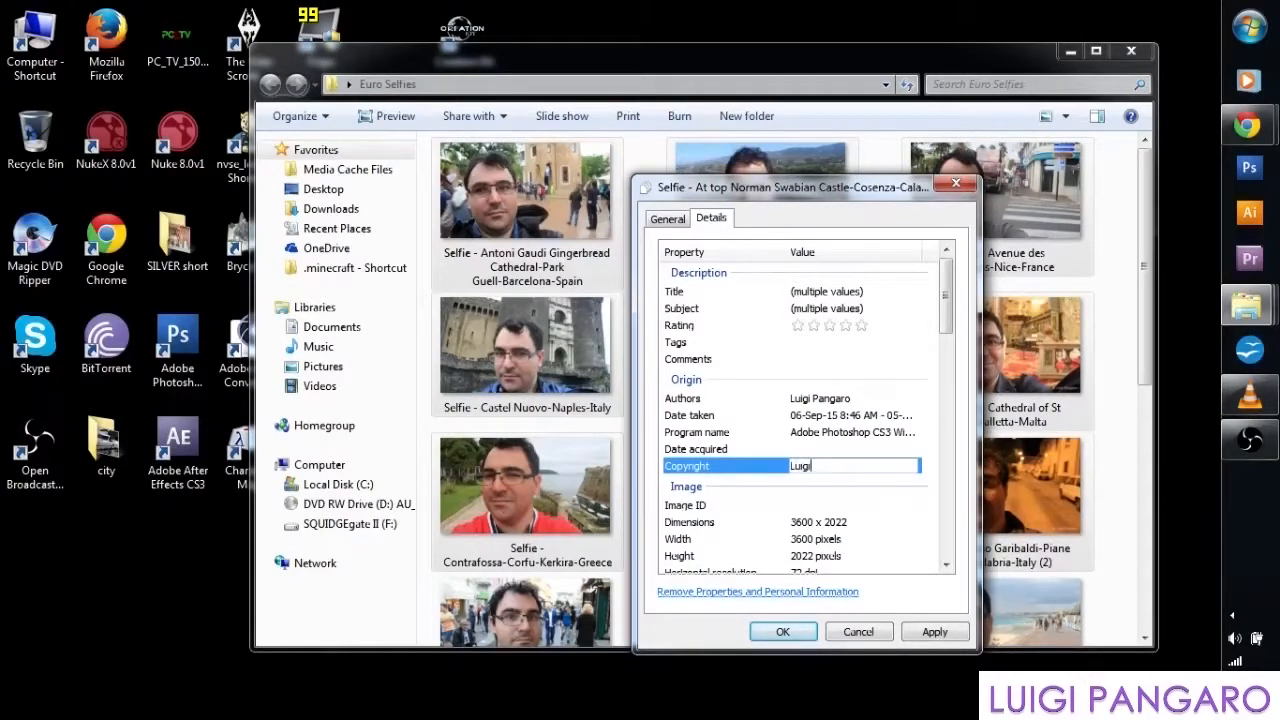
text(garo)
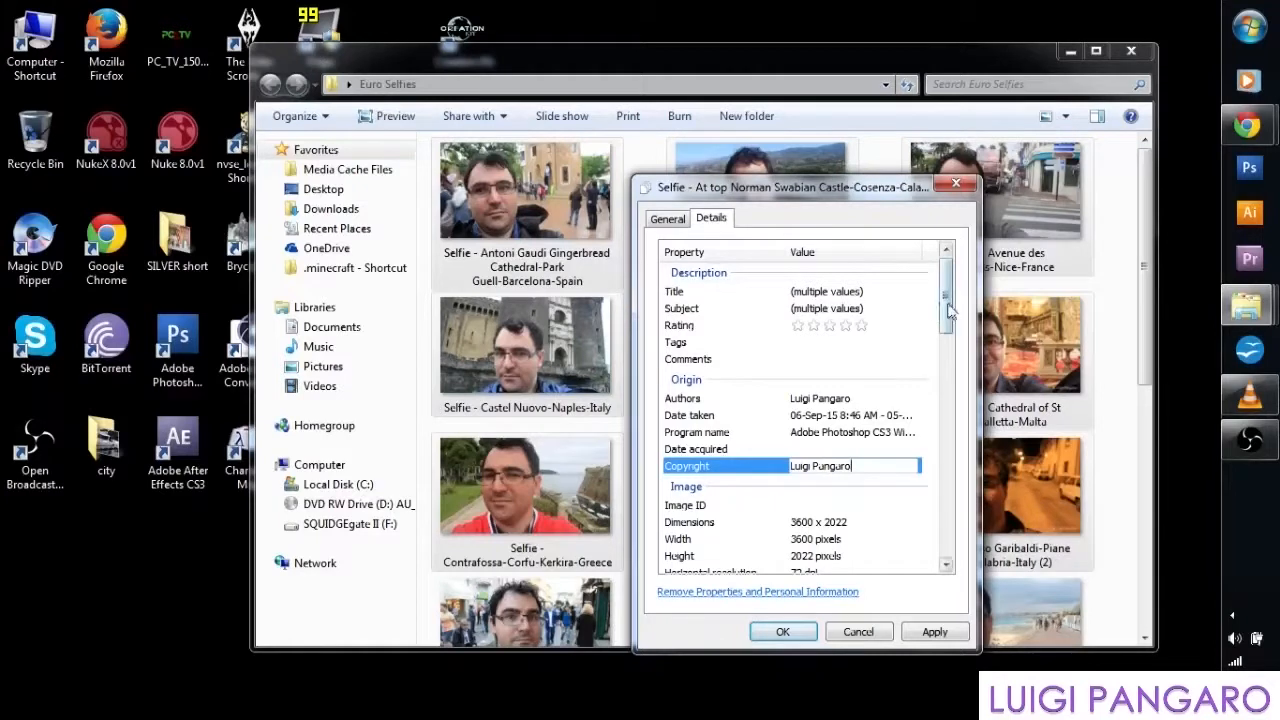
click(672, 218)
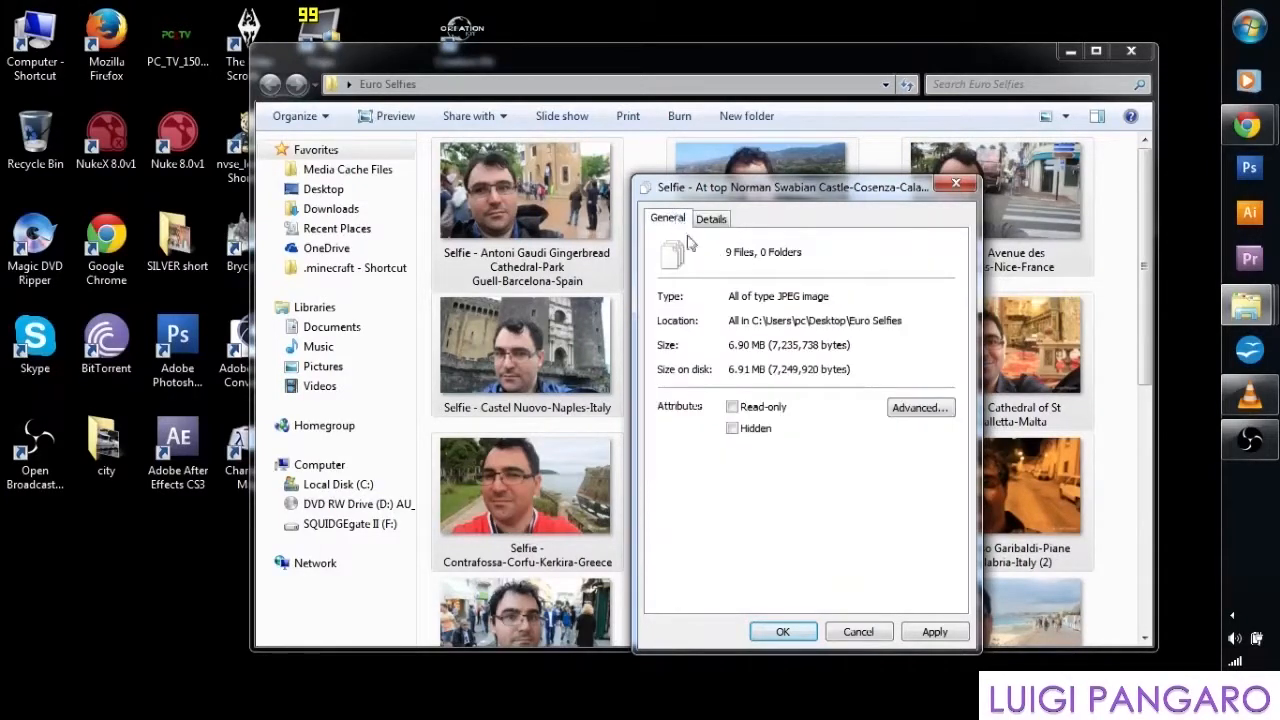
click(712, 218)
click(700, 308)
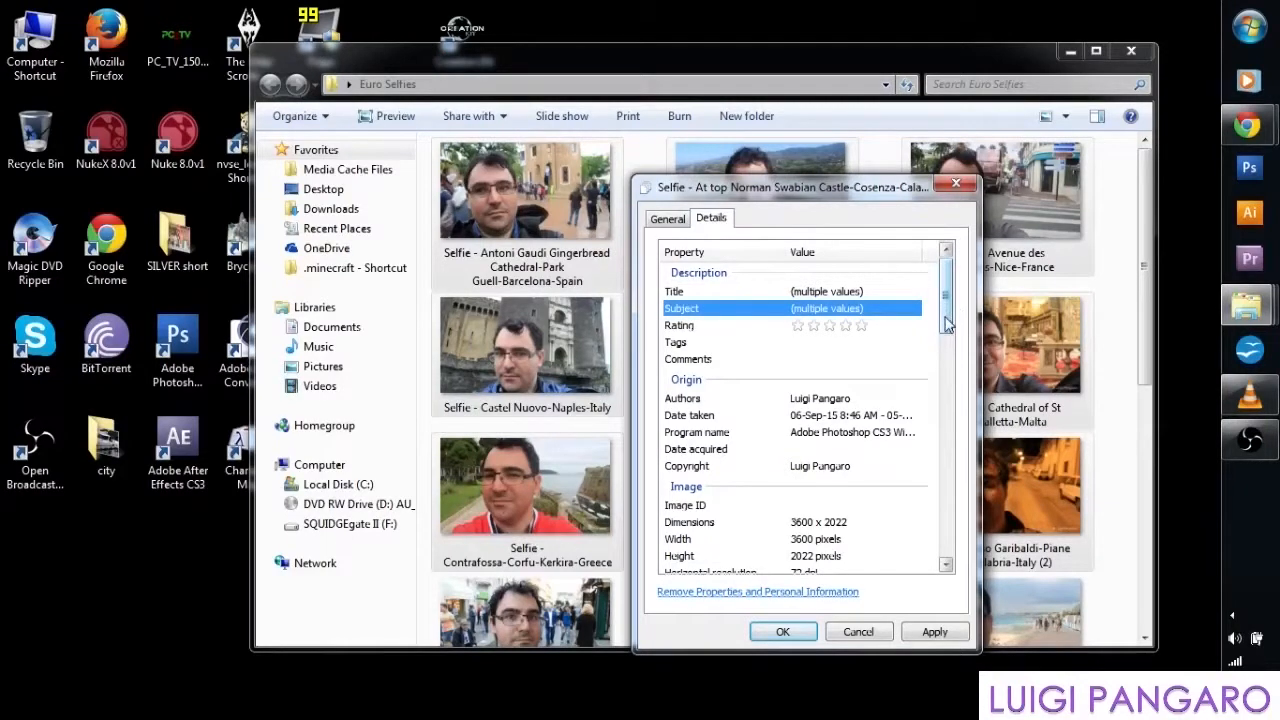
mouse_move(947, 300)
mouse_down()
mouse_move(947, 335)
mouse_move(947, 290)
mouse_up()
Apply the author and copyright changes to the nine photos and close their properties.
click(935, 631)
click(935, 631)
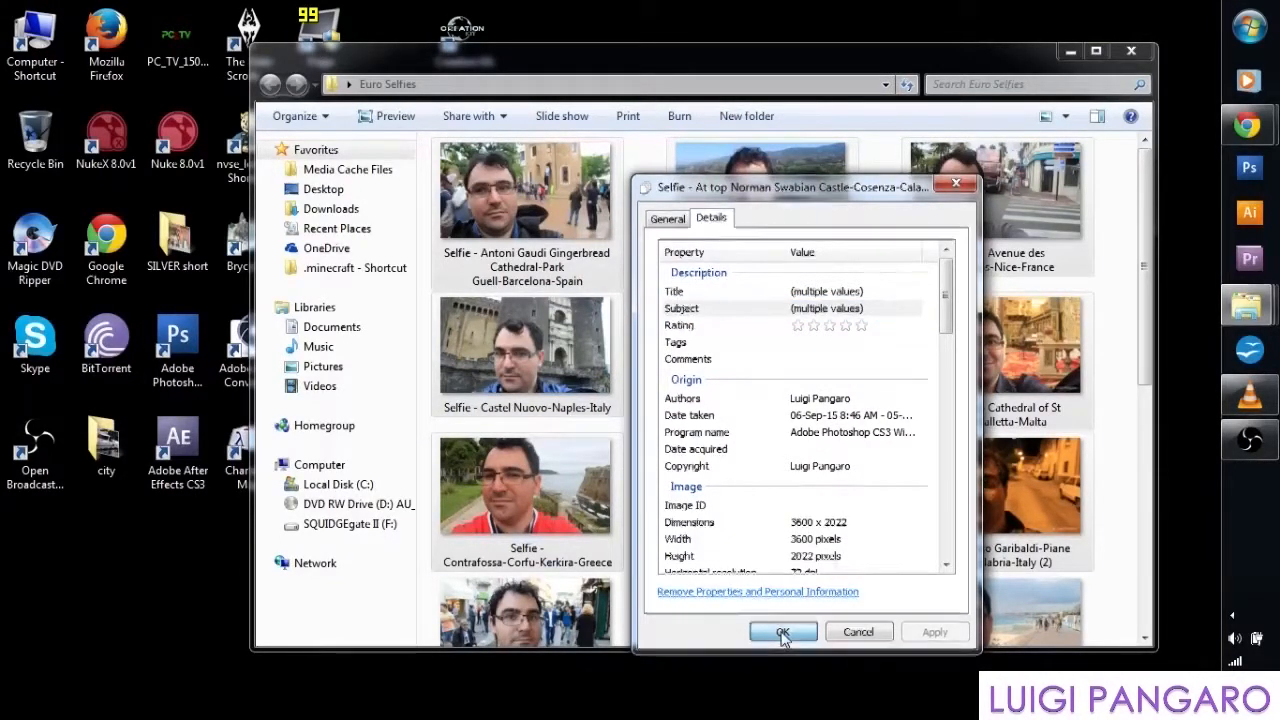
click(783, 632)
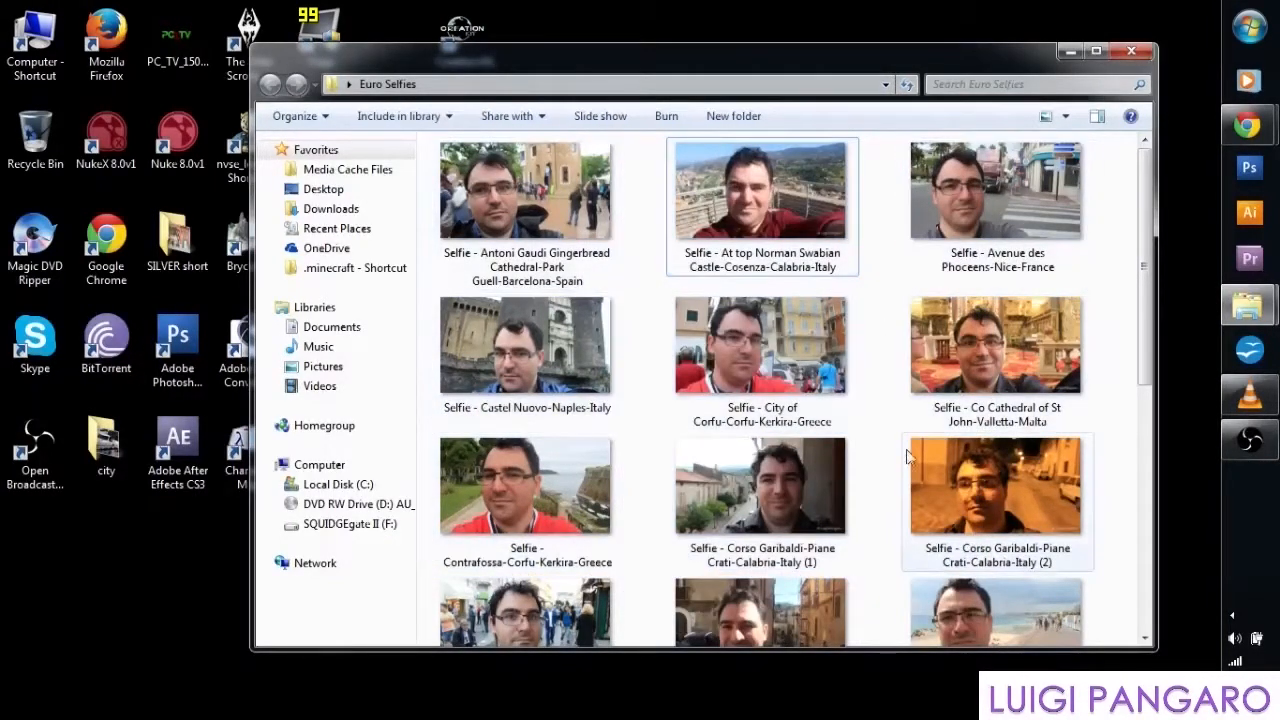
click(996, 188)
right_click(996, 188)
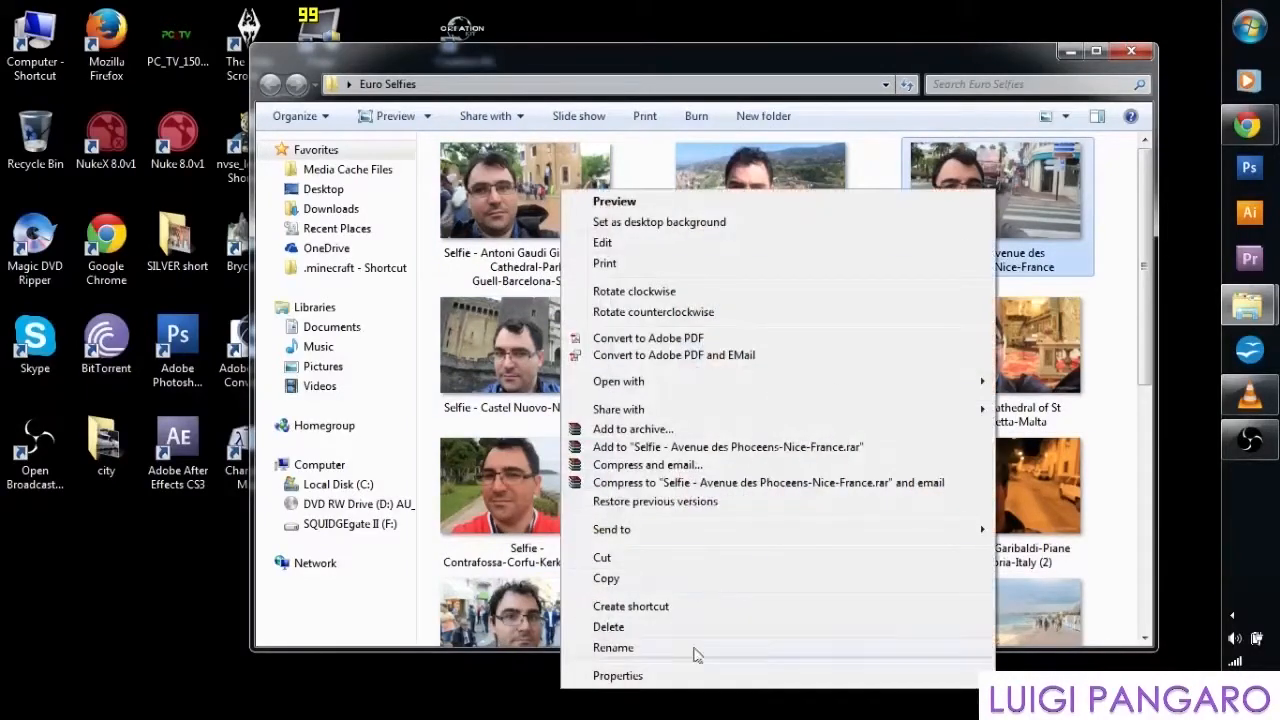
click(617, 676)
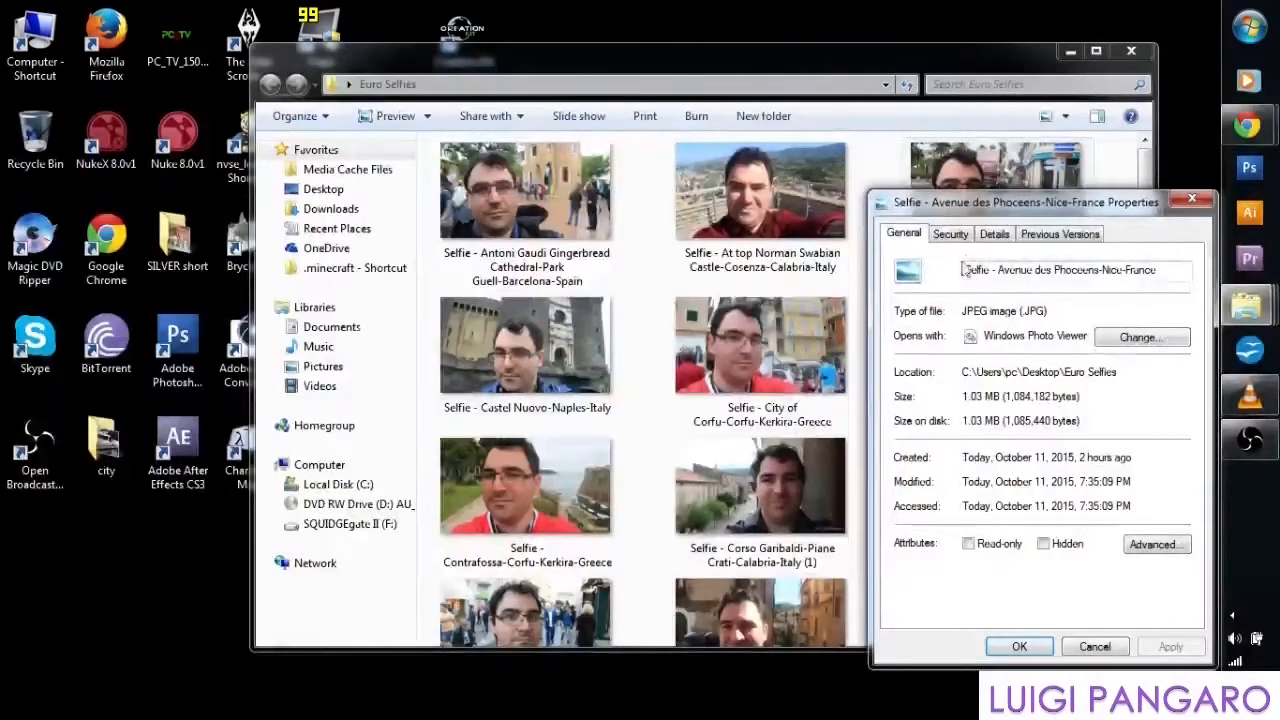
click(994, 234)
drag(1038, 214, 968, 191)
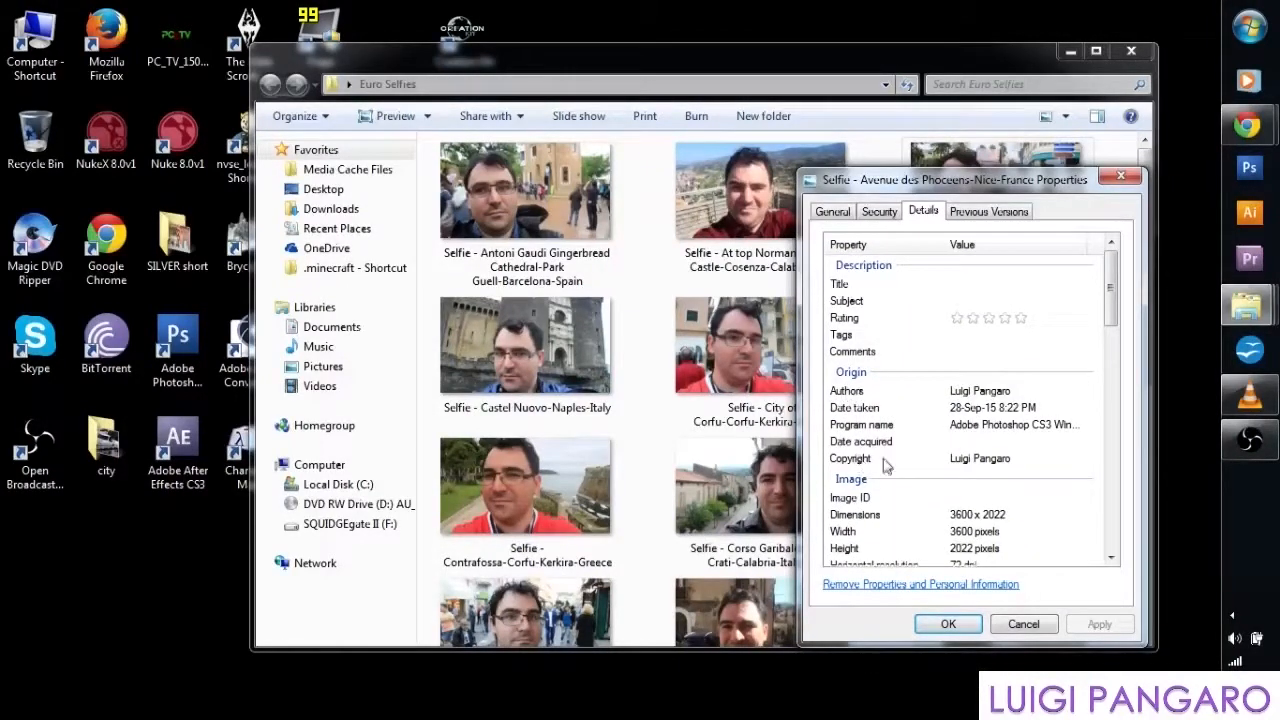
click(1023, 624)
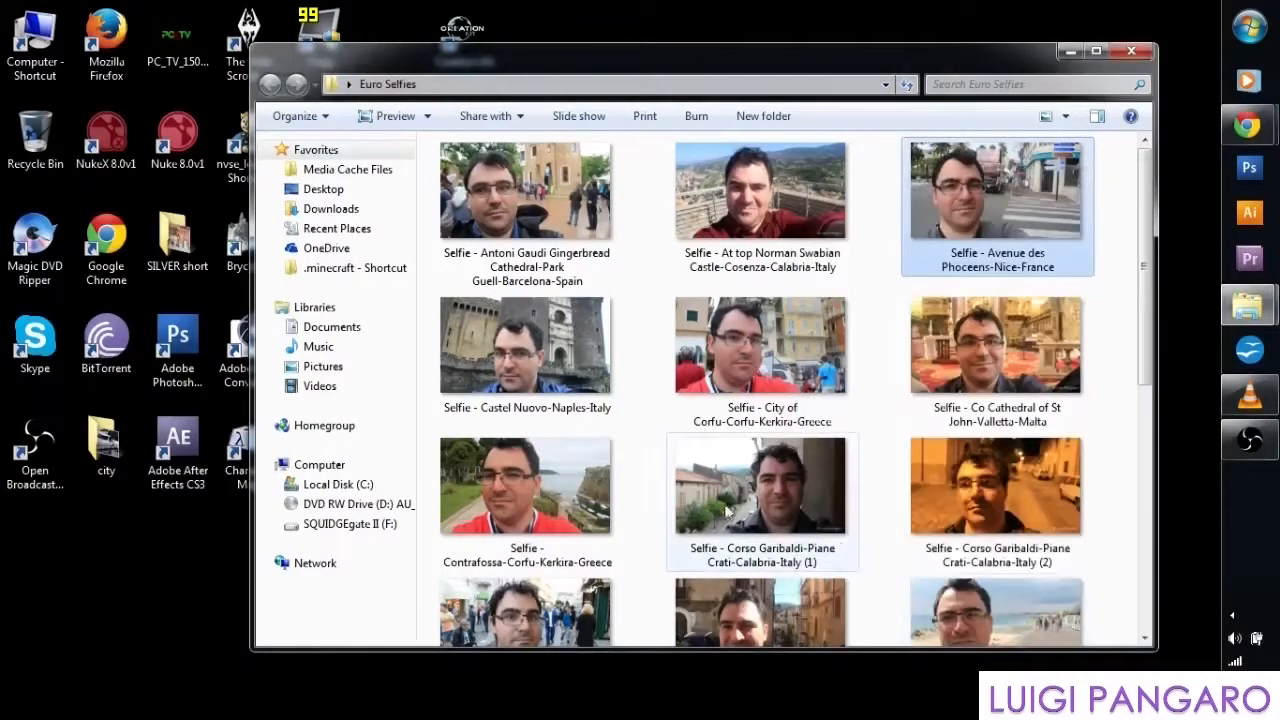
right_click(525, 350)
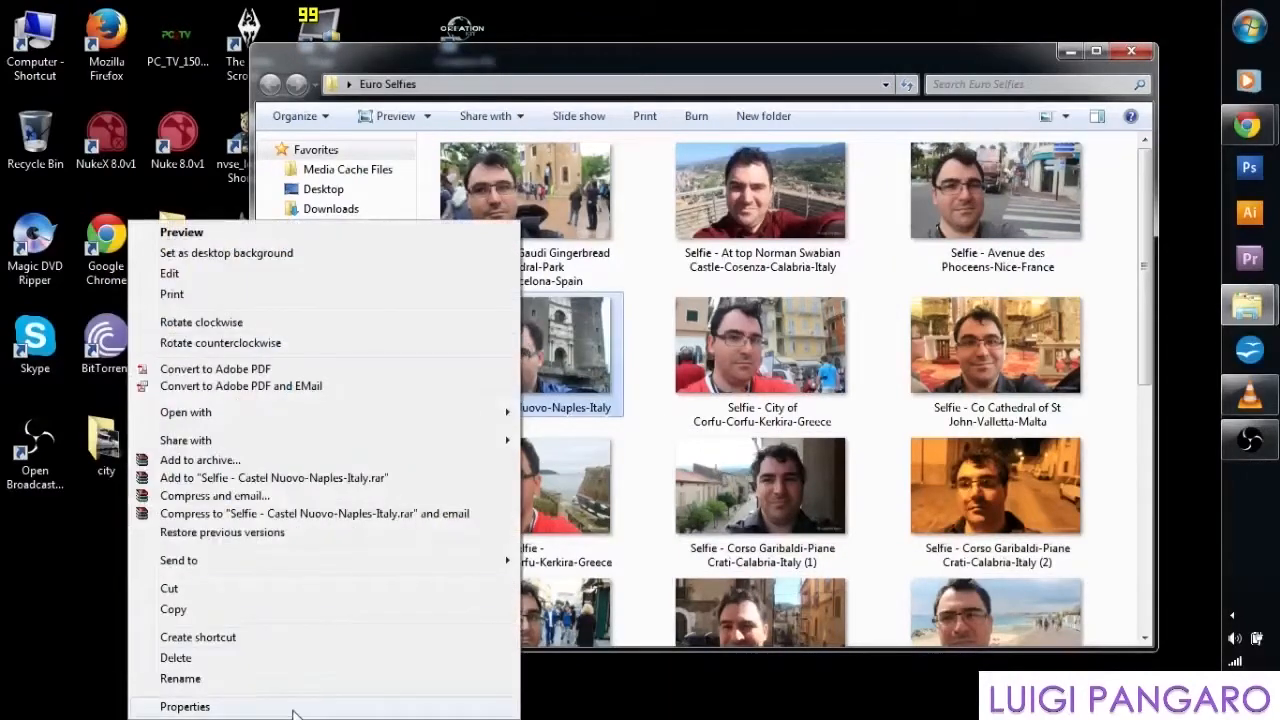
click(318, 688)
click(649, 280)
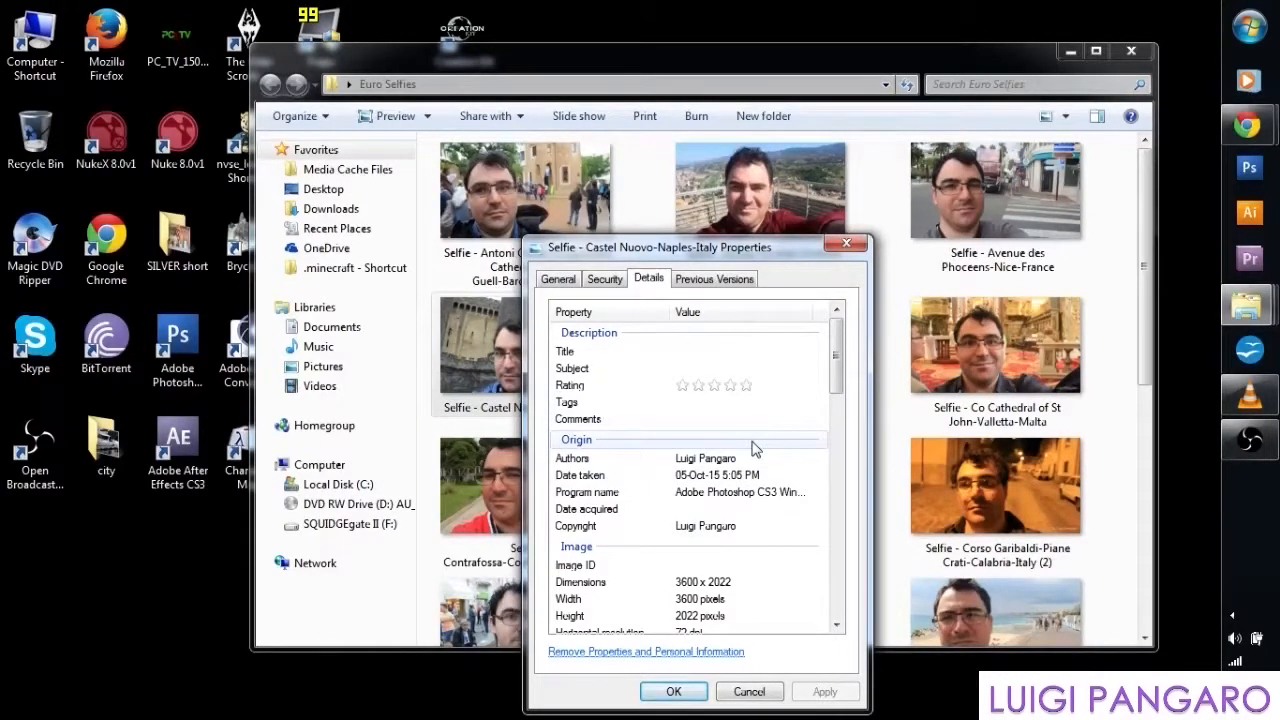
click(701, 527)
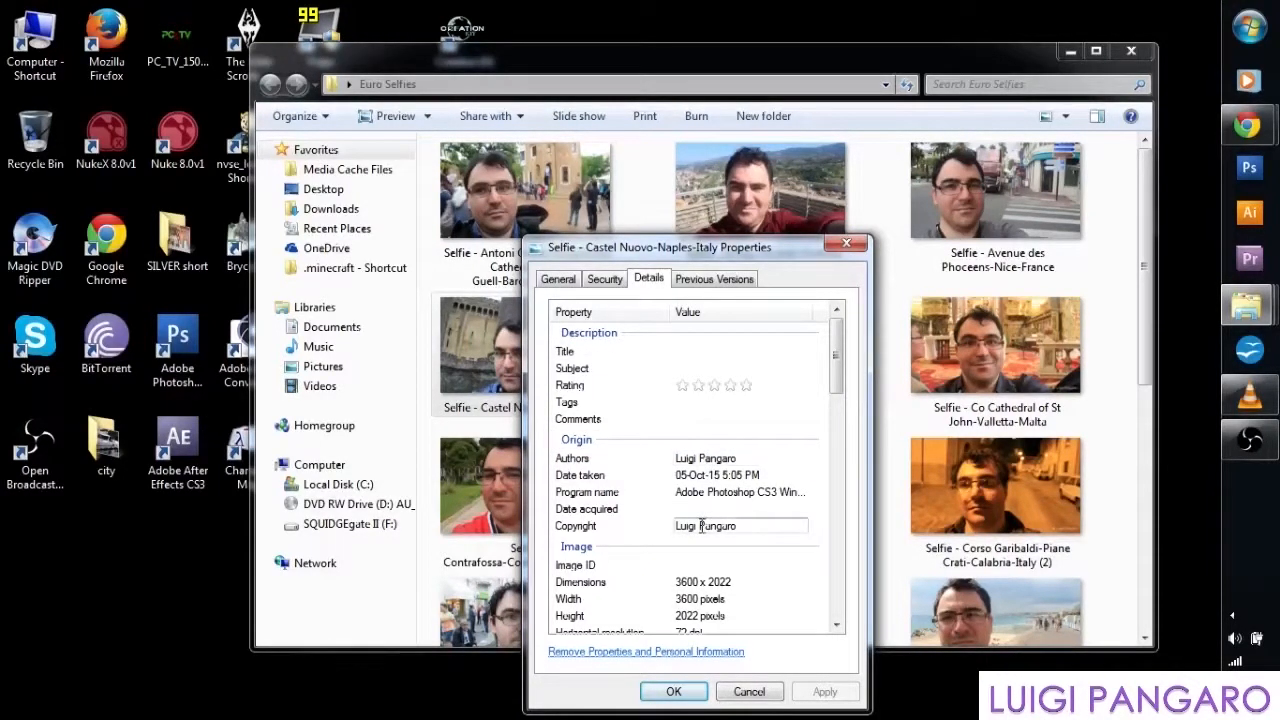
click(749, 692)
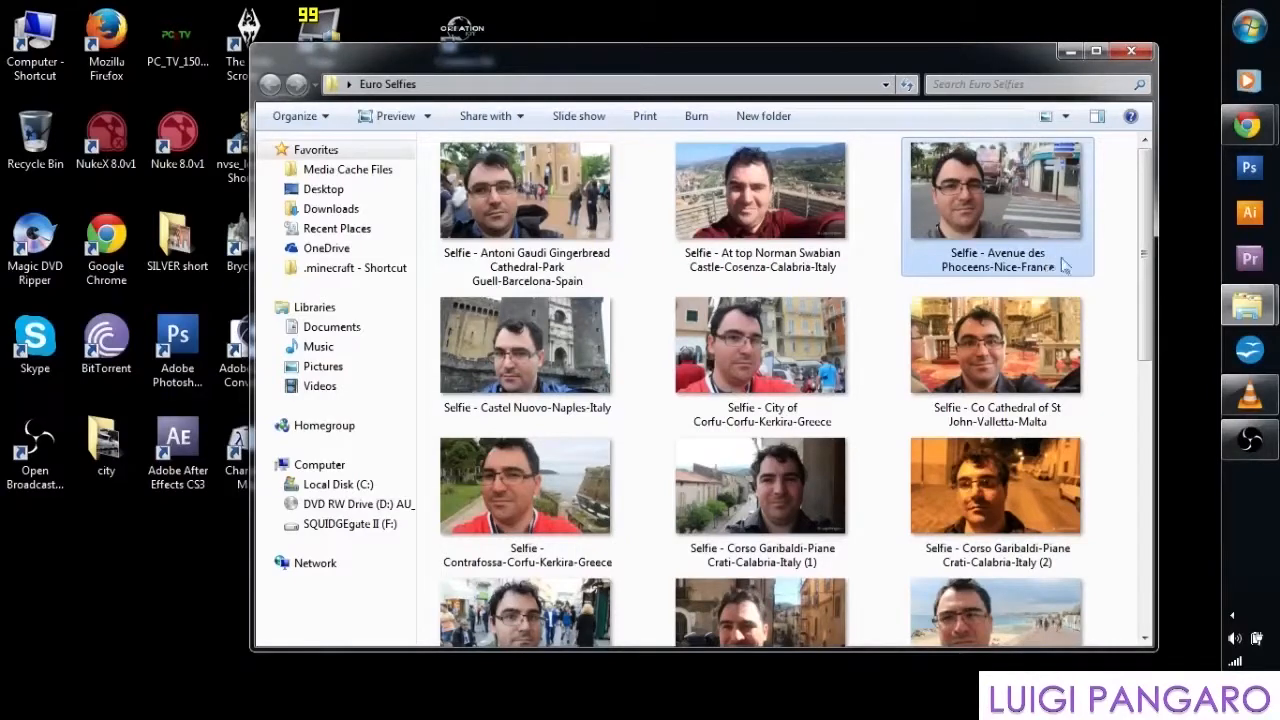
click(1120, 285)
scroll(1120, 300, down, 3)
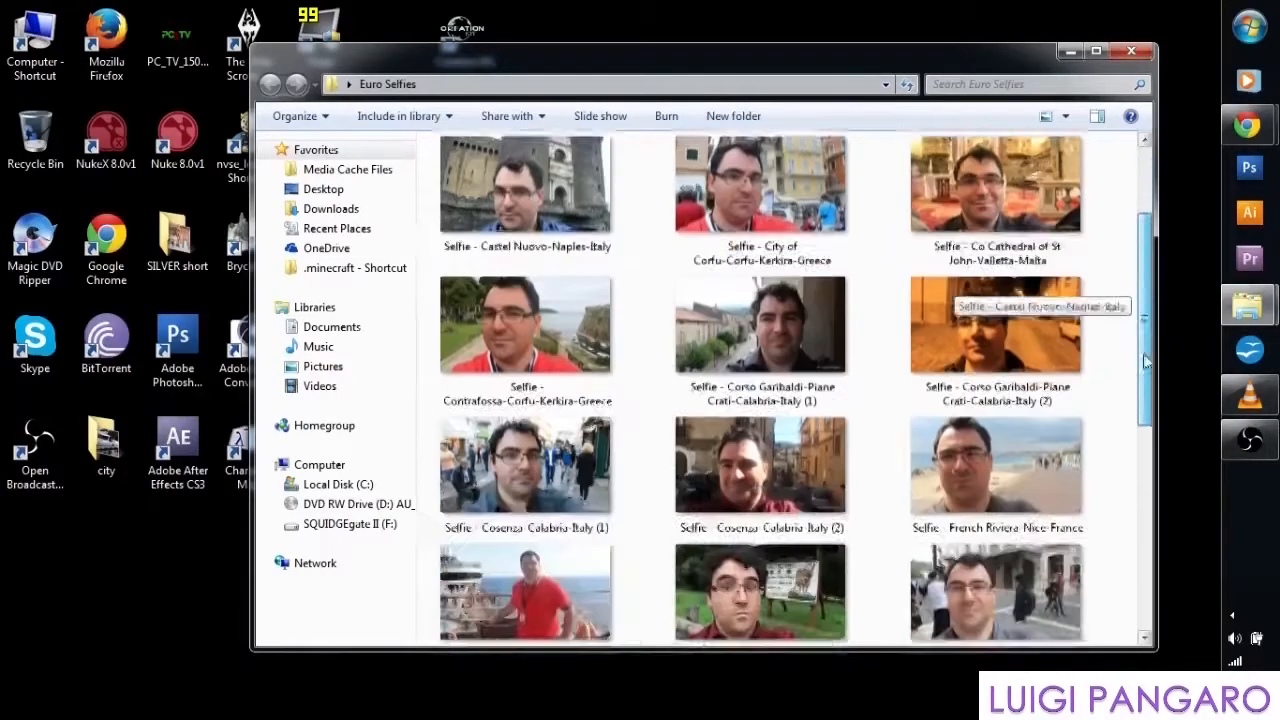
scroll(1110, 330, down, 2)
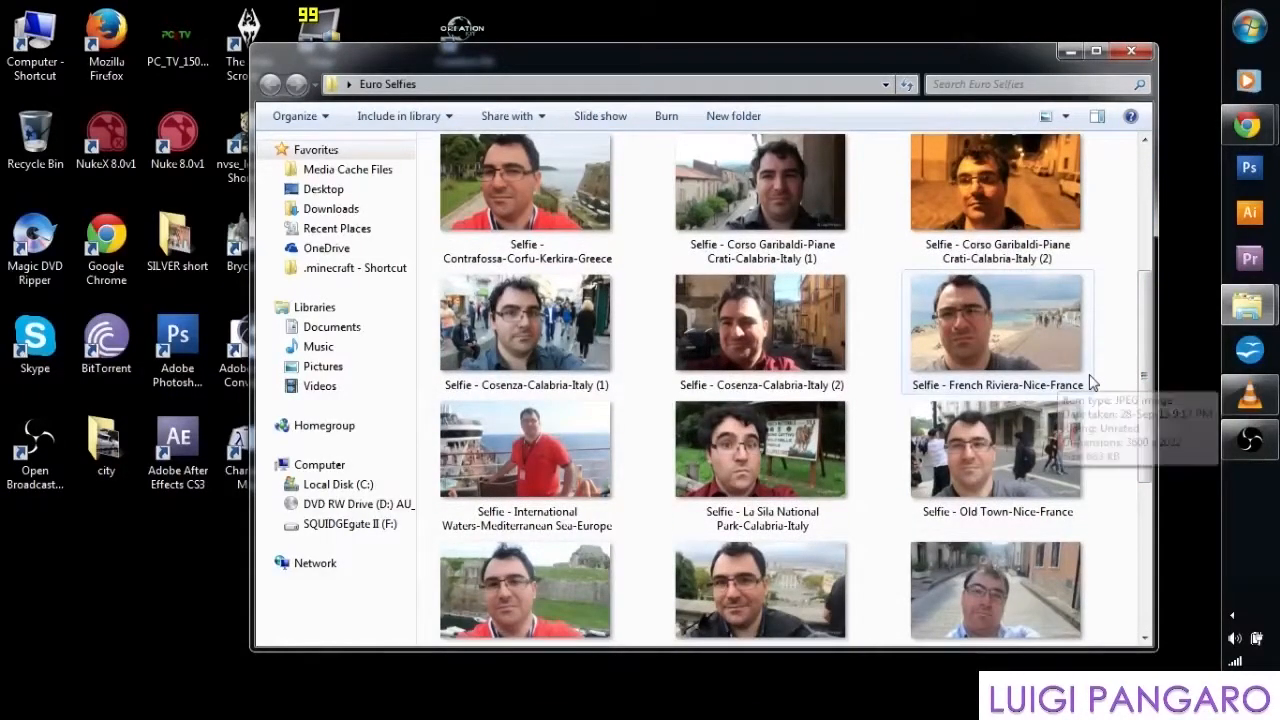